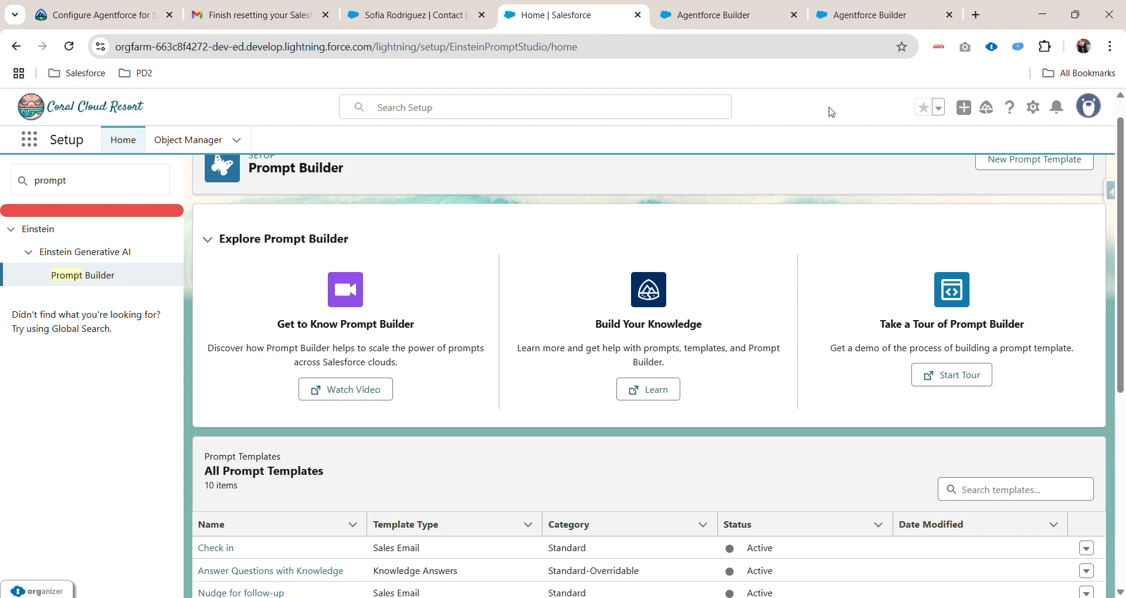
Start a new prompt template and set its type to Field Generation.
scroll(851, 192, up, 1)
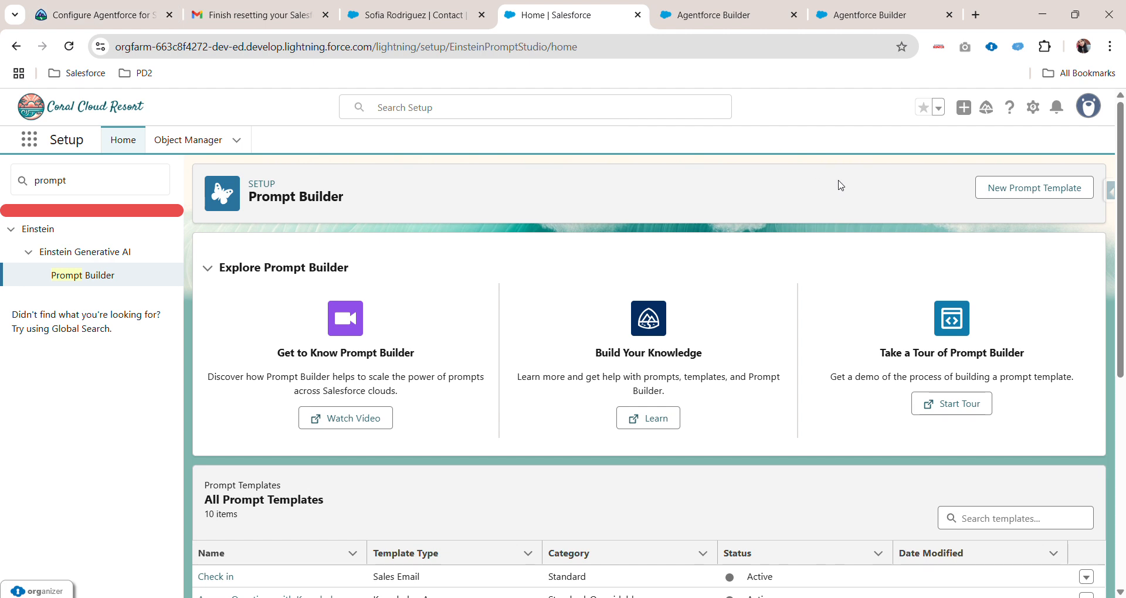
click(1015, 195)
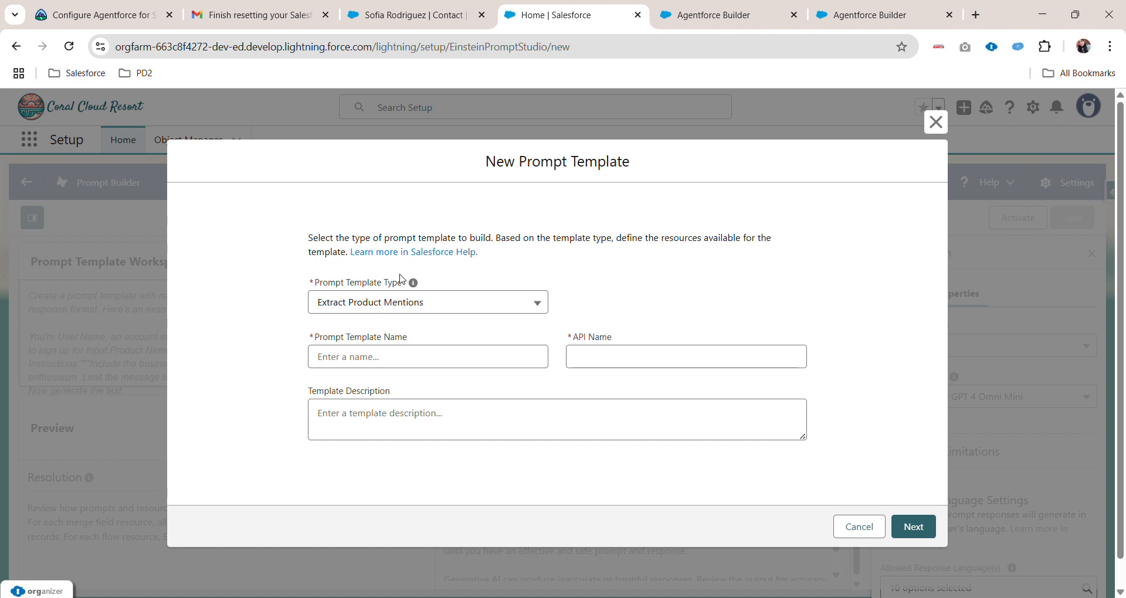
click(419, 309)
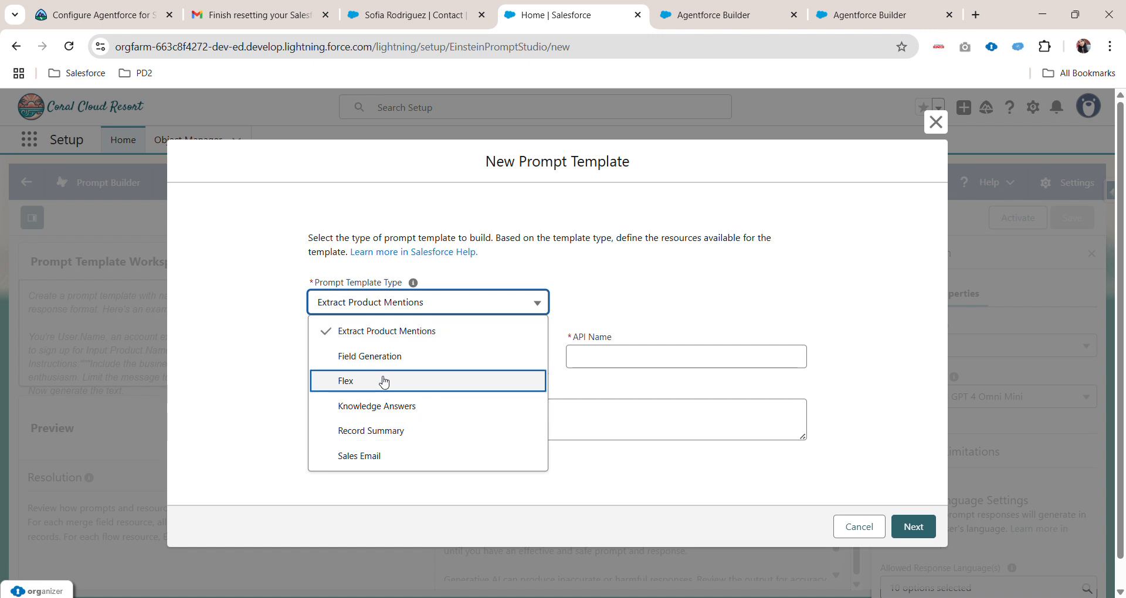
click(398, 356)
Name the prompt template "Generate Contact Description" and let the API name fill in as Generate_Contact_Description.
click(395, 350)
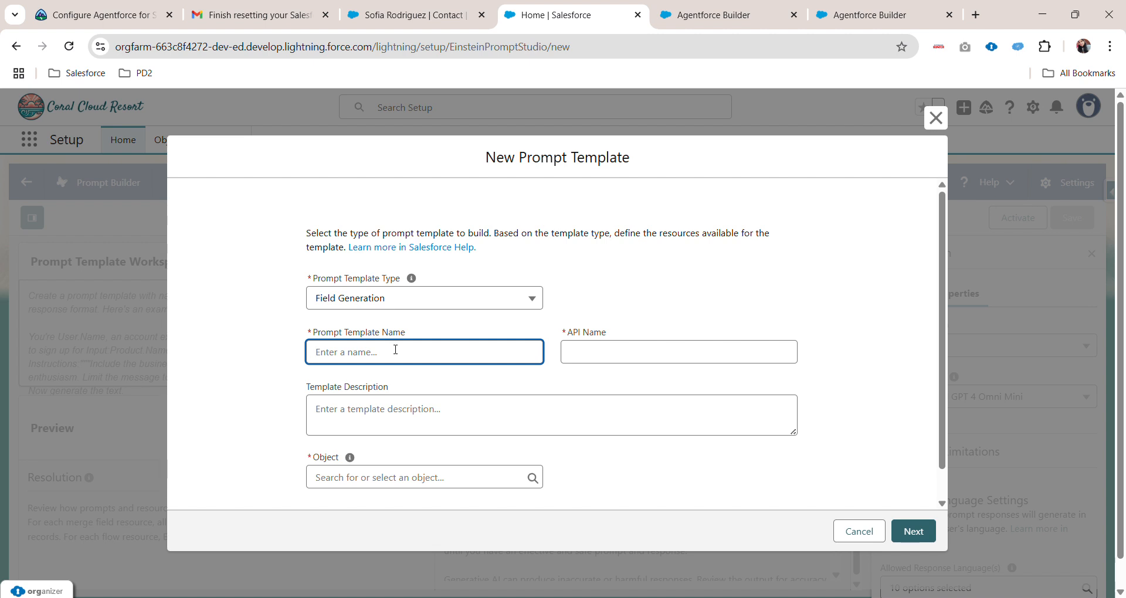
text(G)
key(BackSpace)
text(Generate Conat)
key(ctrl+shift+Left)
text(Con)
key(BackSpace)
text(tact Descriptio)
click(602, 365)
Set the template's object to Contact and its object field to Contact Description, and continue to the template workspace.
scroll(469, 368, down, 1)
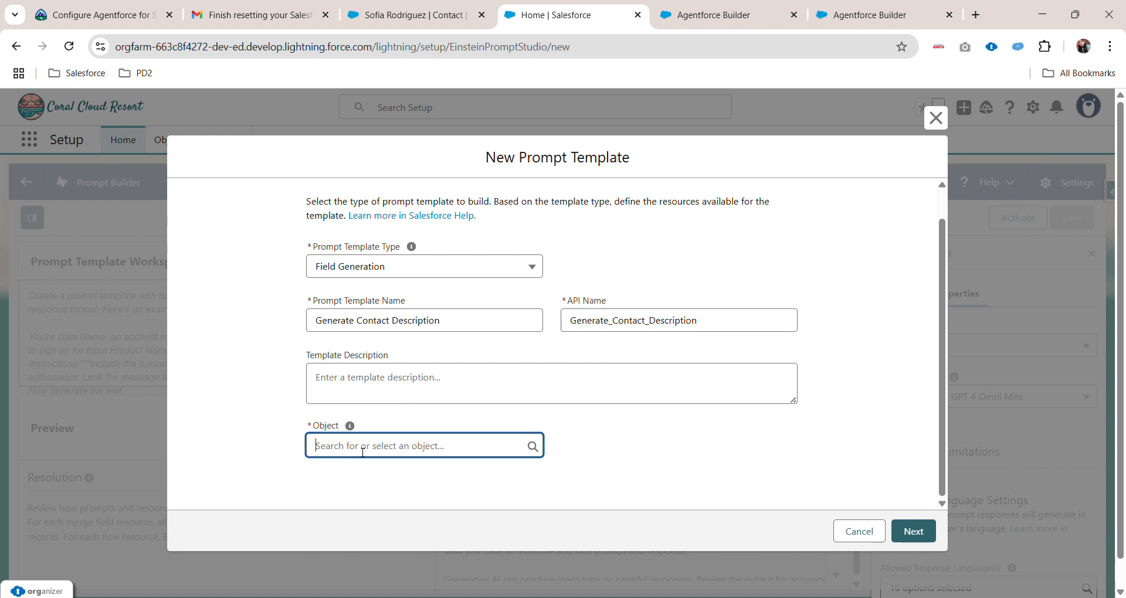
click(364, 449)
text(Contac)
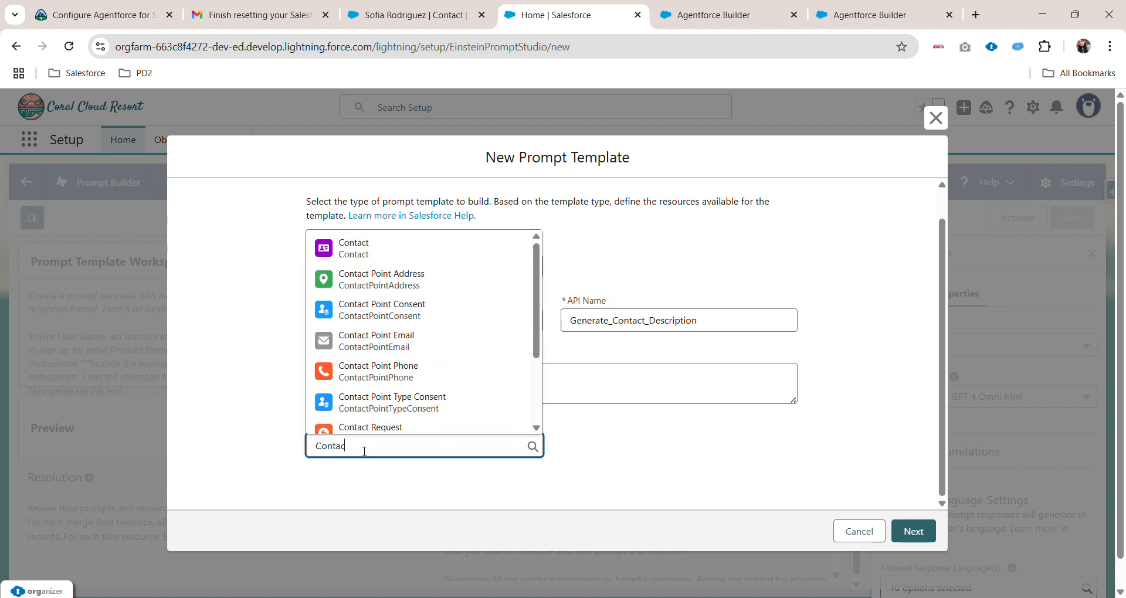
click(354, 246)
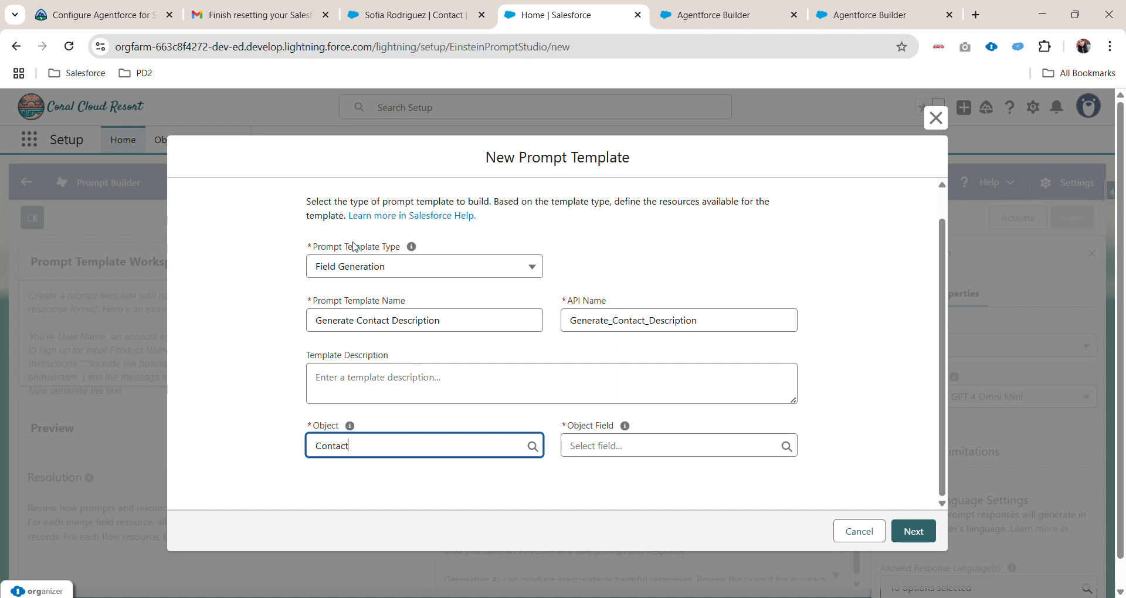
click(637, 447)
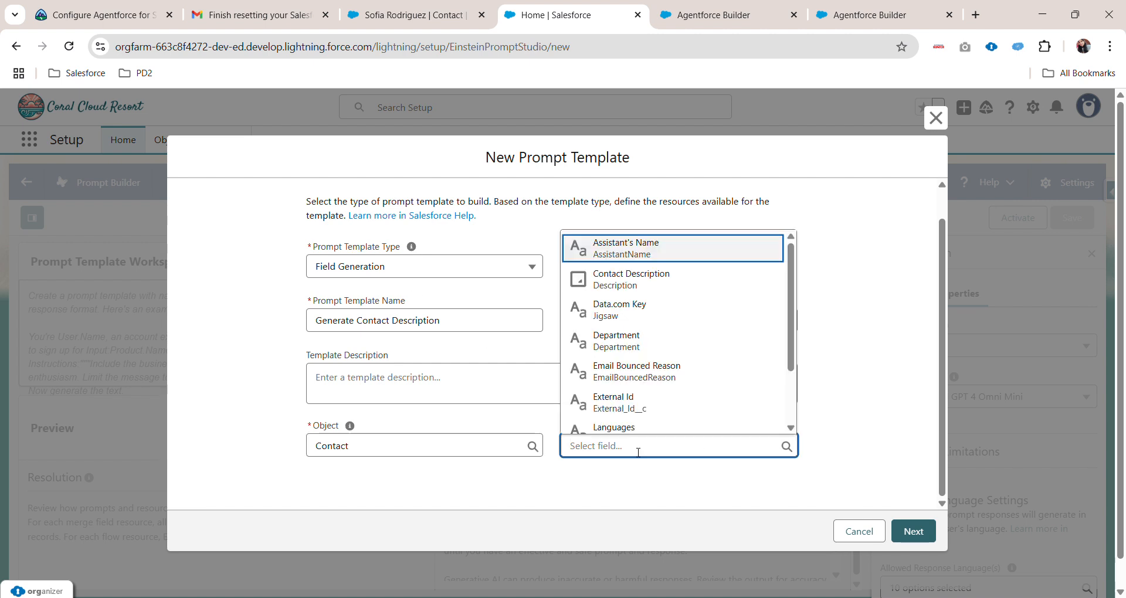
text(Desc)
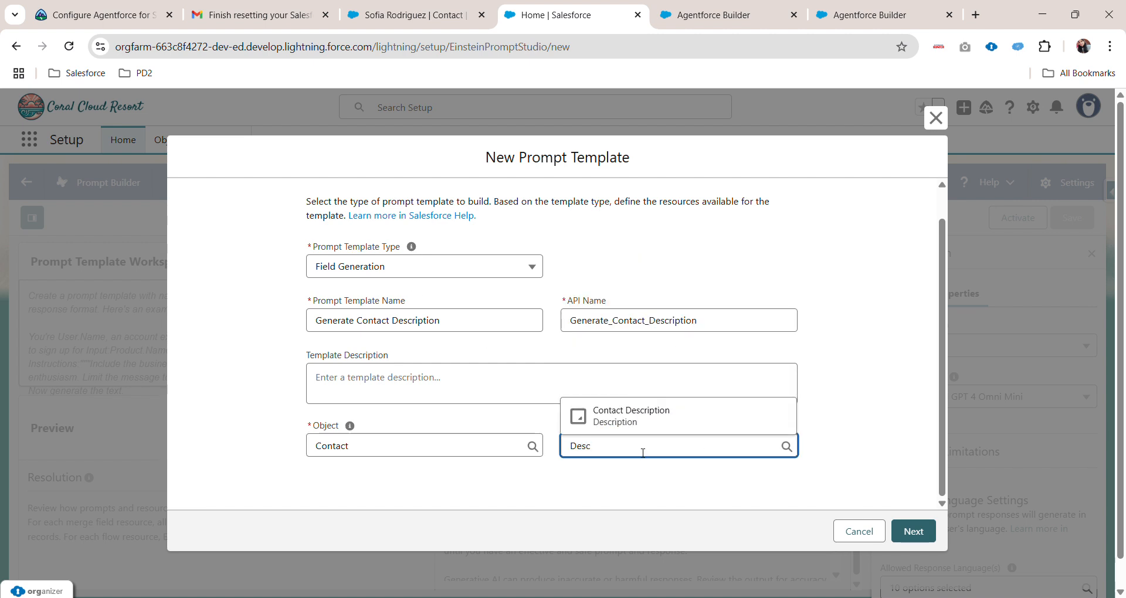
click(644, 417)
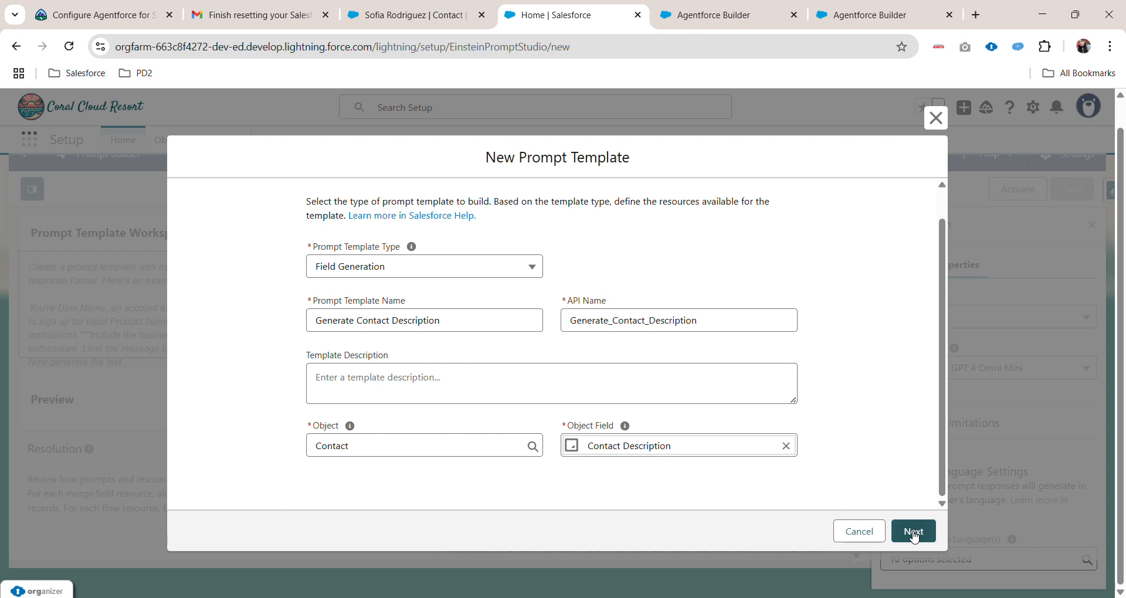
click(913, 531)
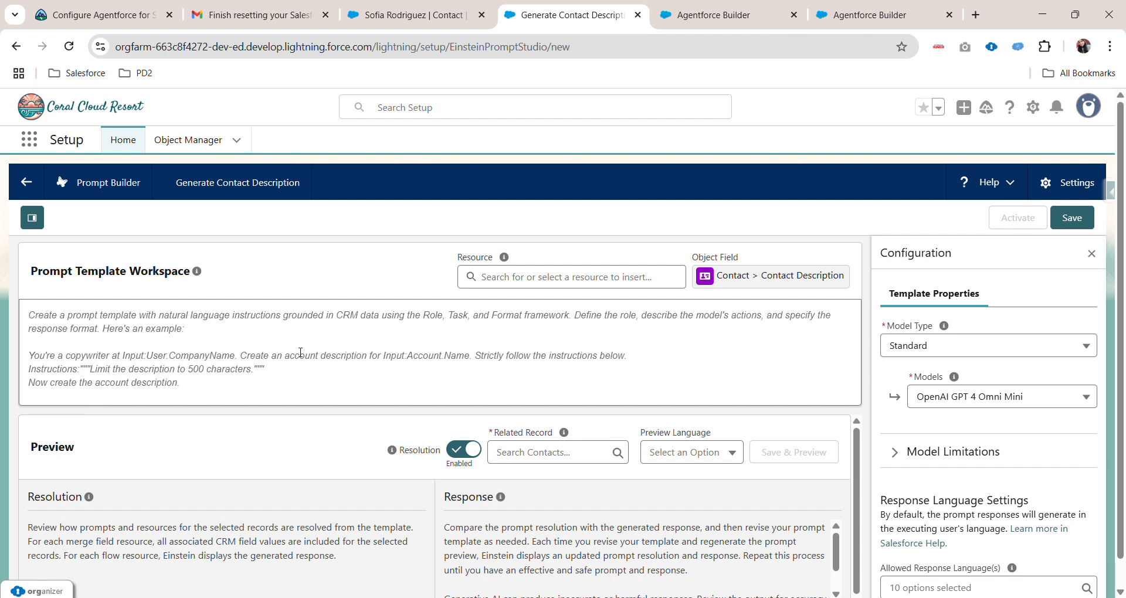
Examine the Prompt Template Workspace and the Preview area with its Related Record field.
drag(30, 271, 213, 268)
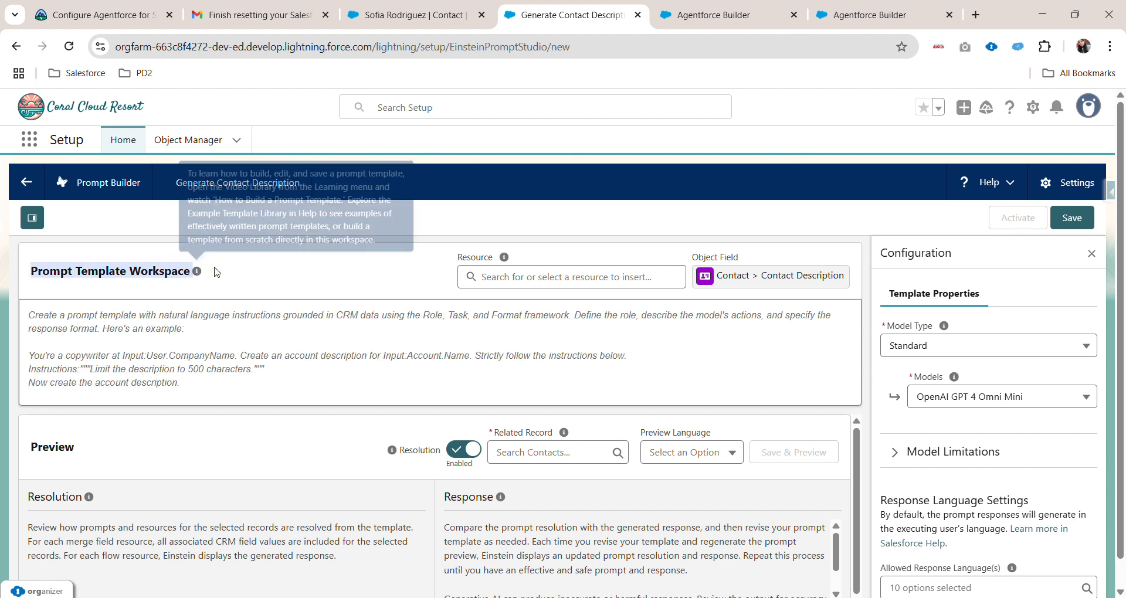
click(204, 354)
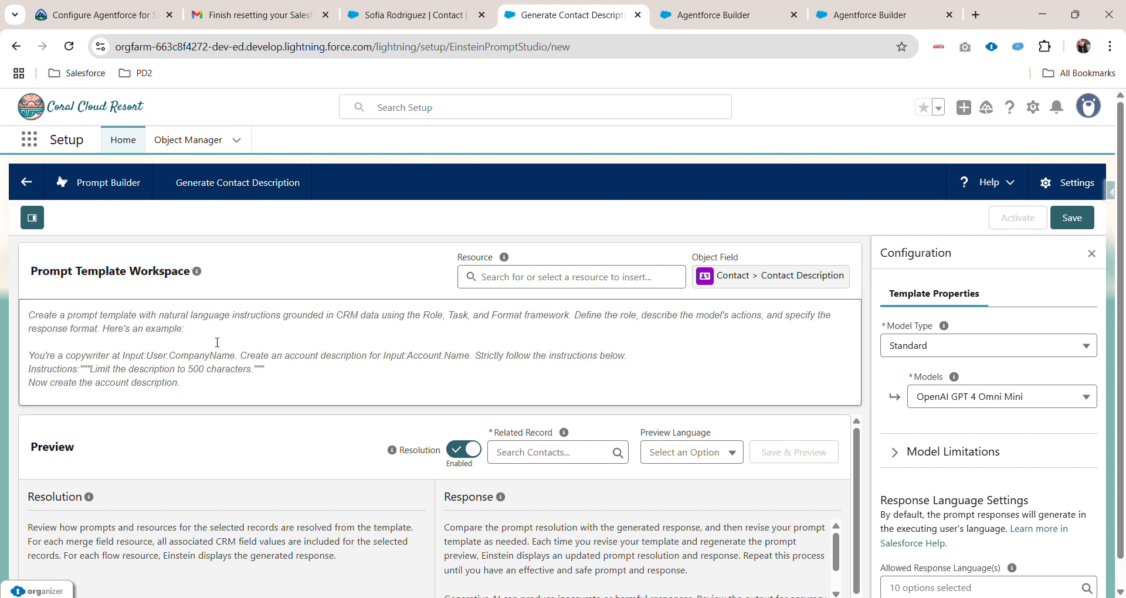
scroll(221, 340, down, 1)
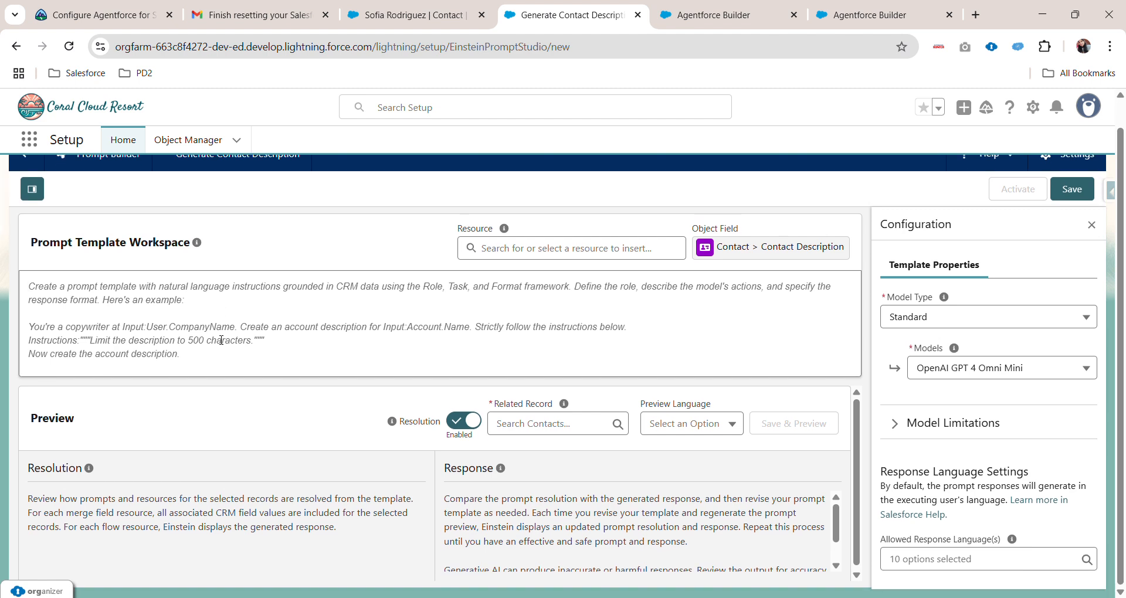
drag(88, 424, 29, 426)
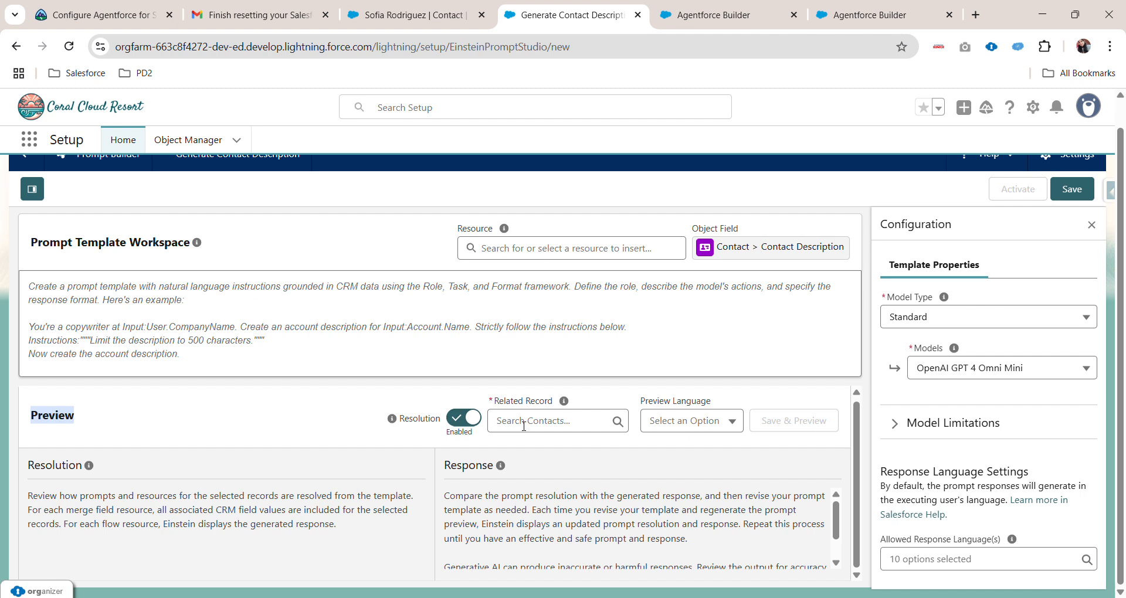
drag(490, 404, 552, 404)
double_click(537, 401)
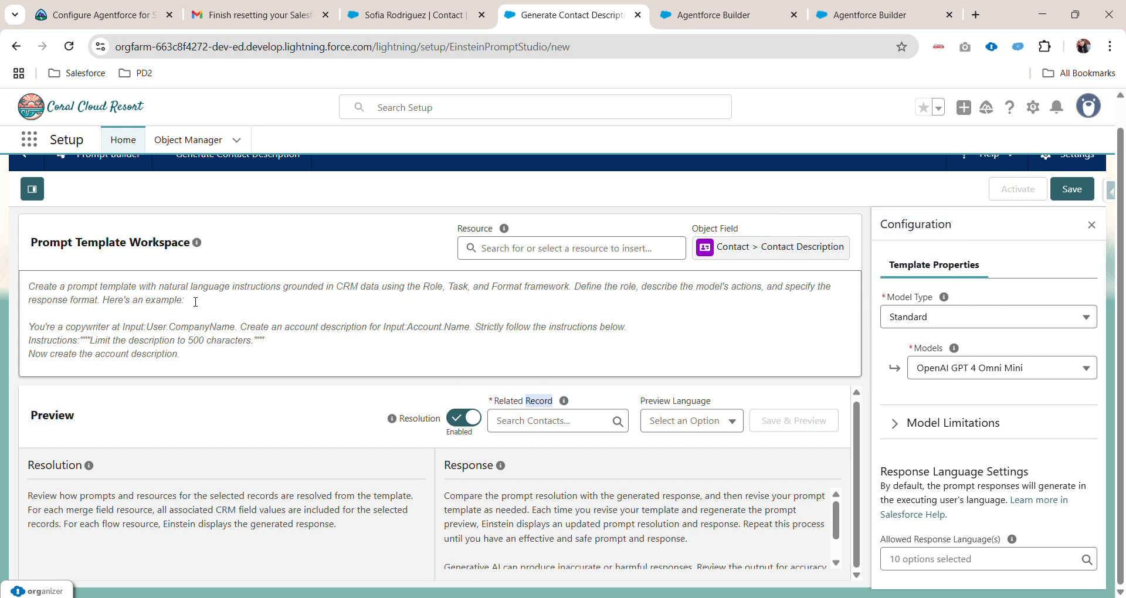
click(35, 293)
Search the related record contacts for "s" and look through the available preview languages.
click(539, 425)
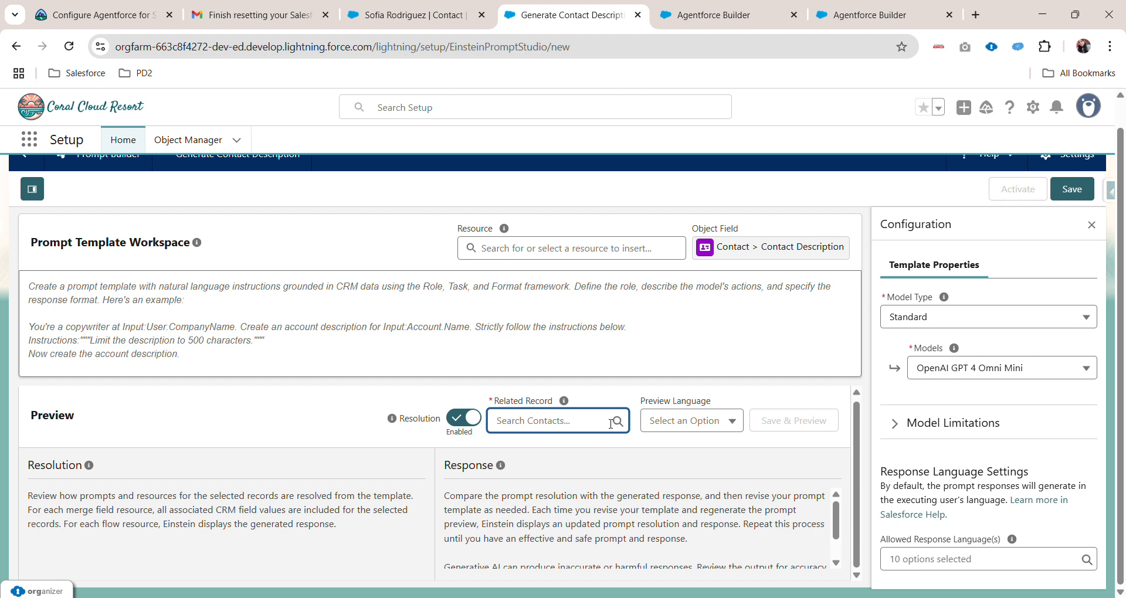
text(s)
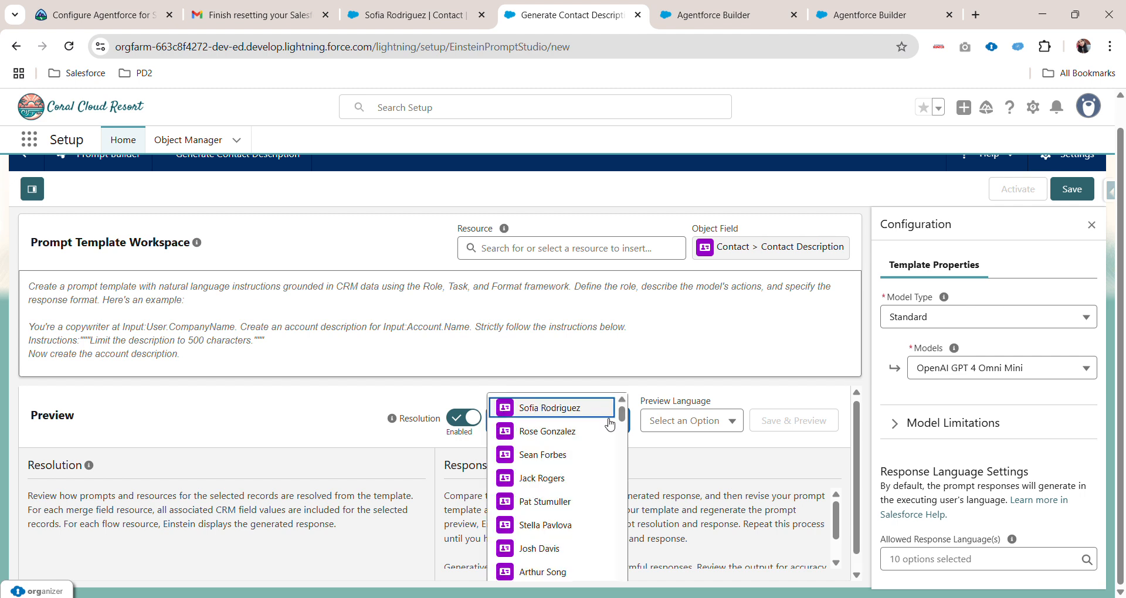
click(662, 441)
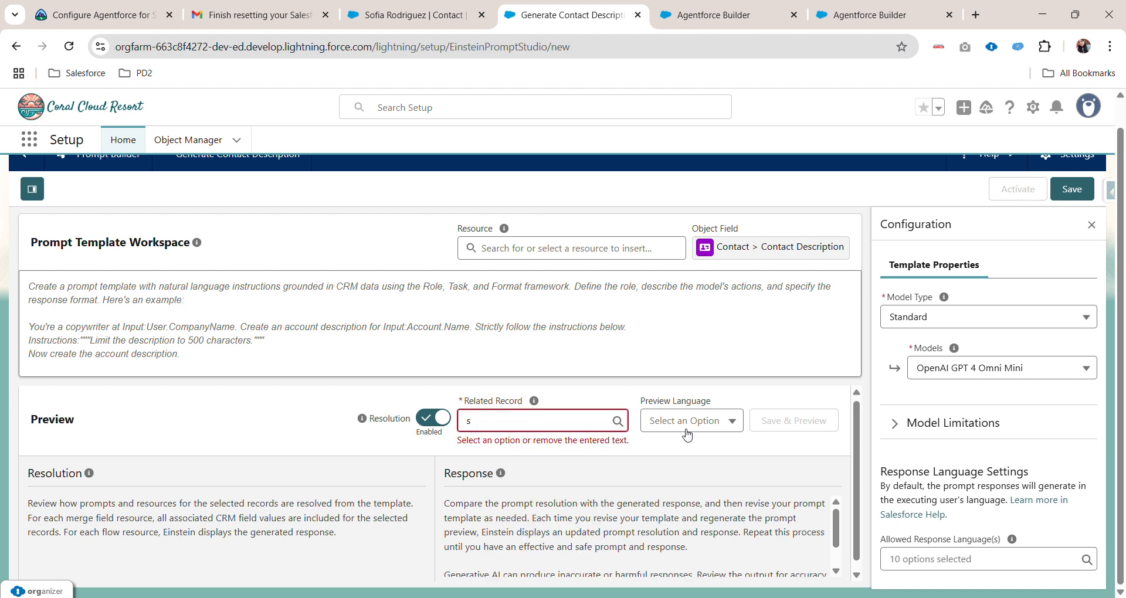
click(687, 421)
scroll(704, 504, down, 1)
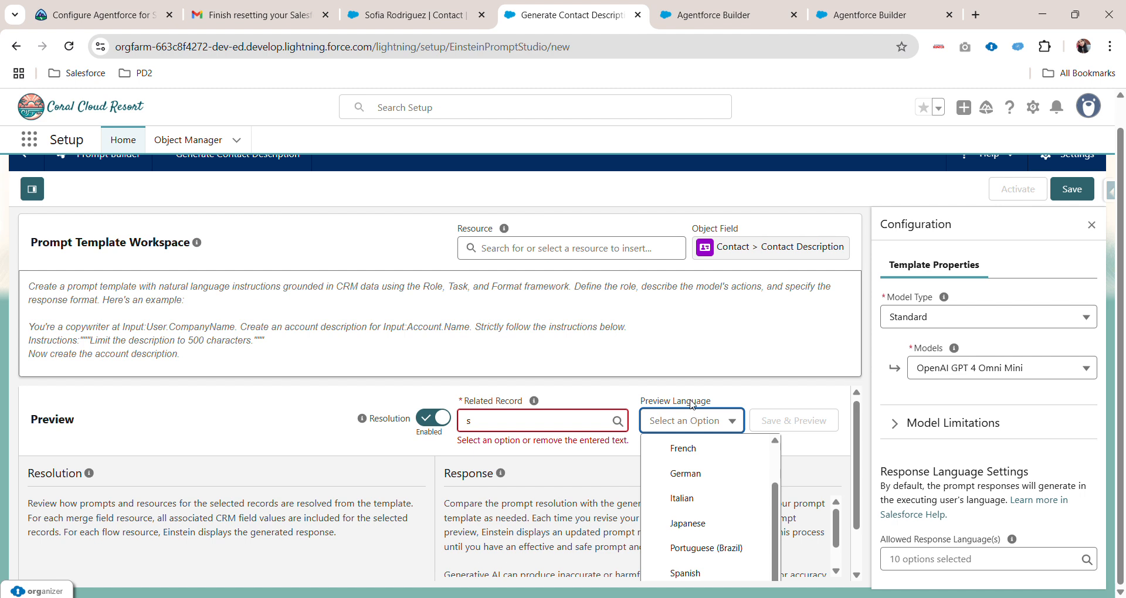
click(757, 403)
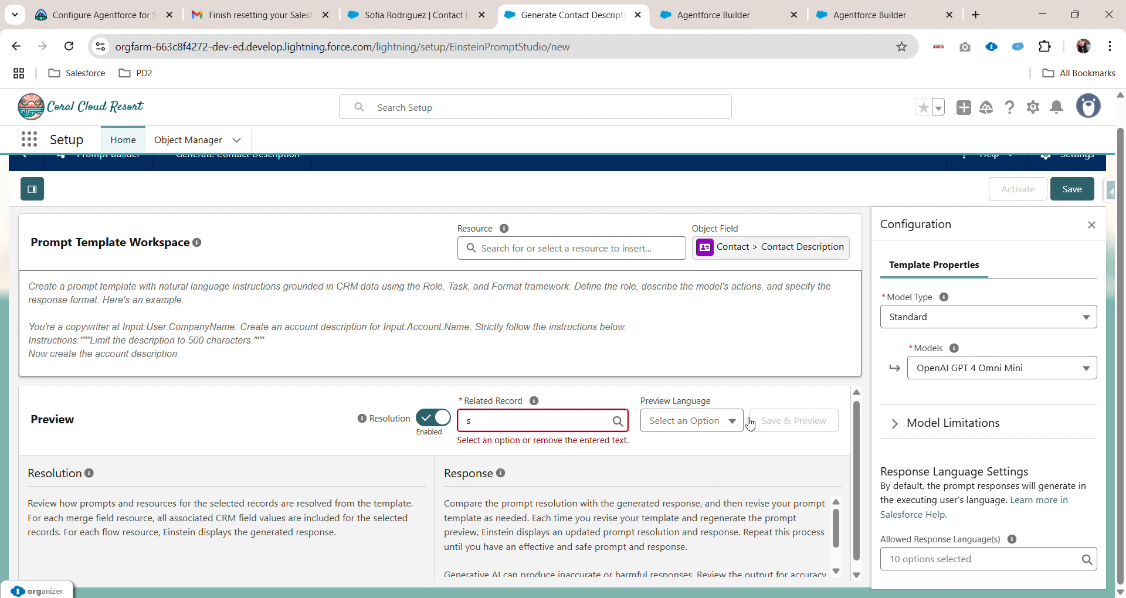
click(680, 425)
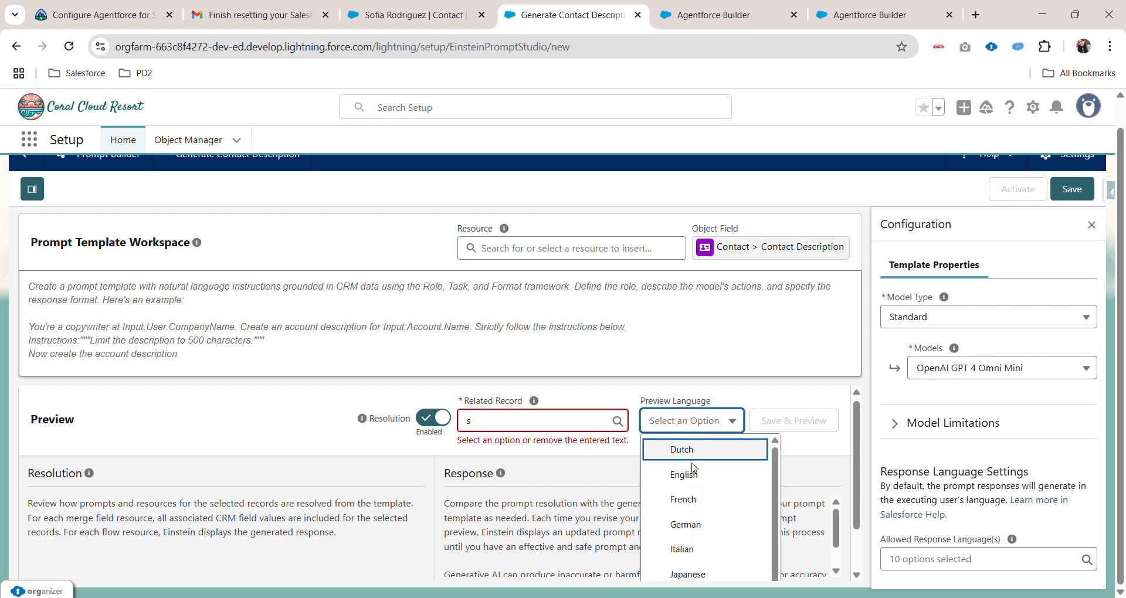
click(509, 425)
click(721, 452)
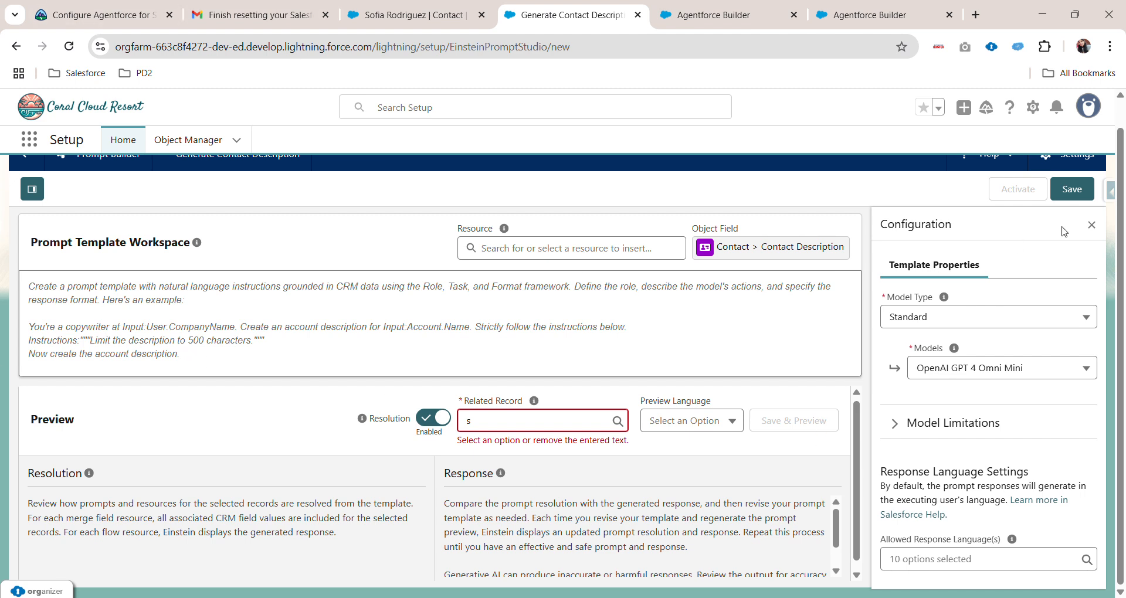
Review the model types and the standard models offered in the template configuration.
scroll(1041, 271, up, 1)
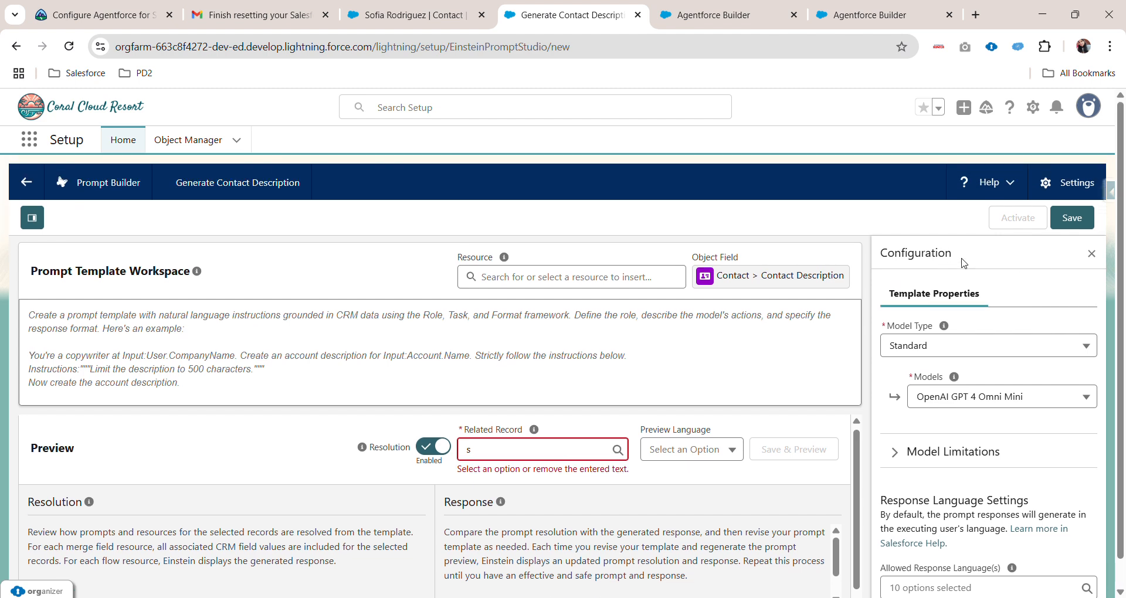
drag(953, 254, 888, 254)
scroll(995, 297, down, 1)
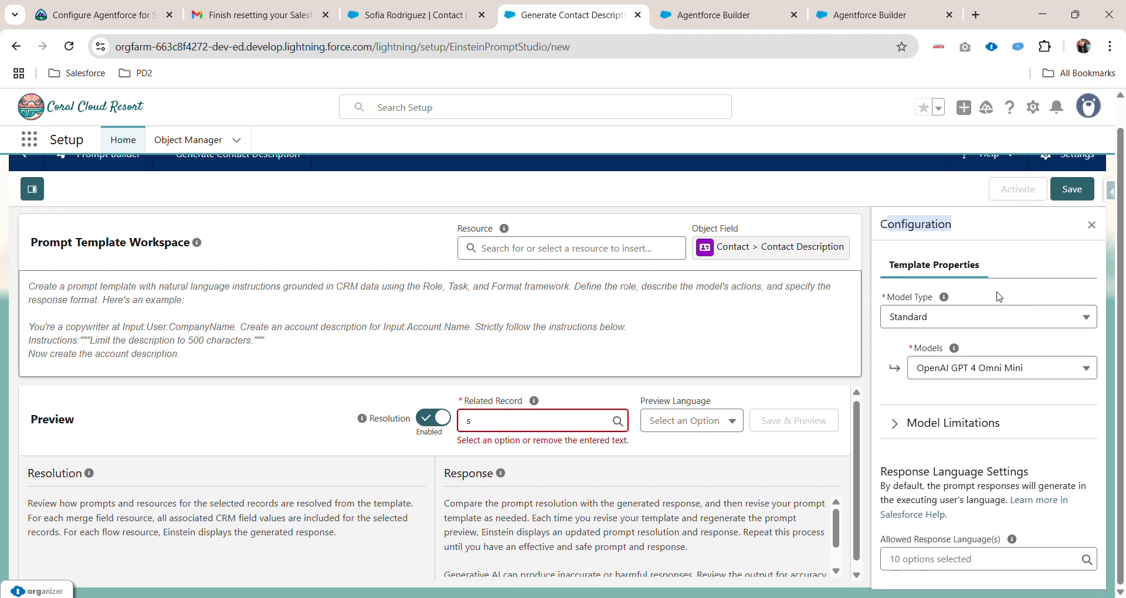
click(950, 320)
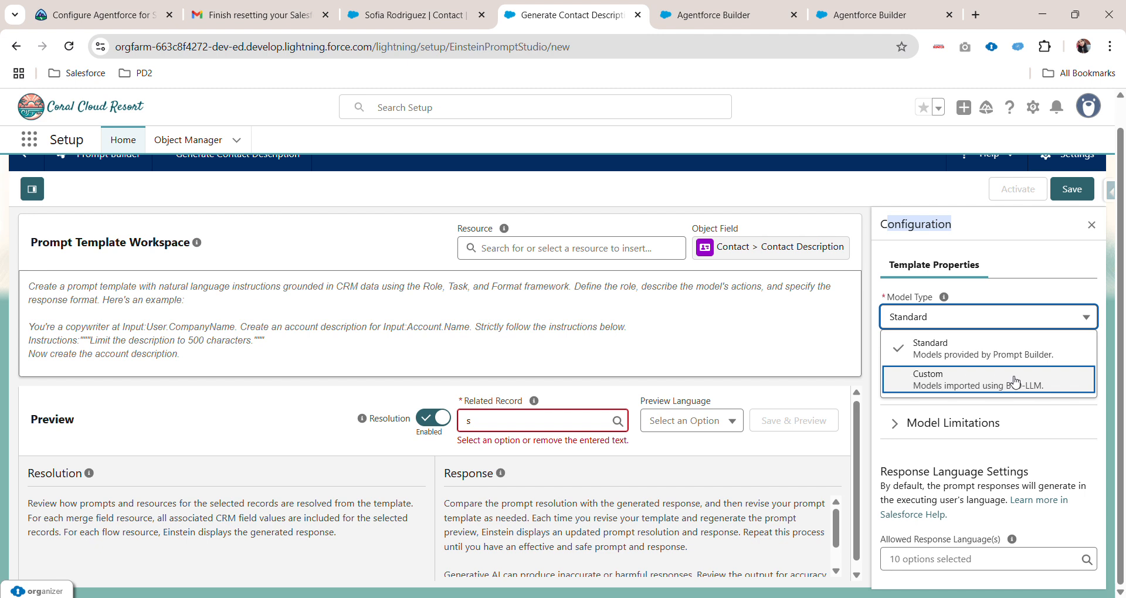
click(1027, 274)
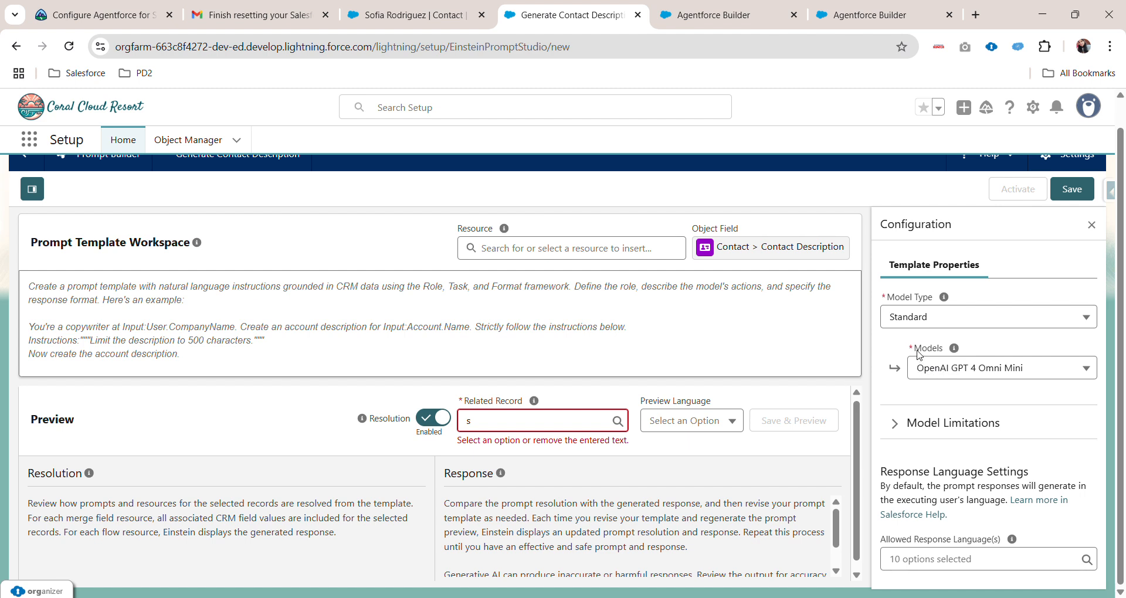
click(962, 368)
scroll(997, 517, down, 2)
scroll(1001, 530, up, 2)
scroll(968, 535, down, 2)
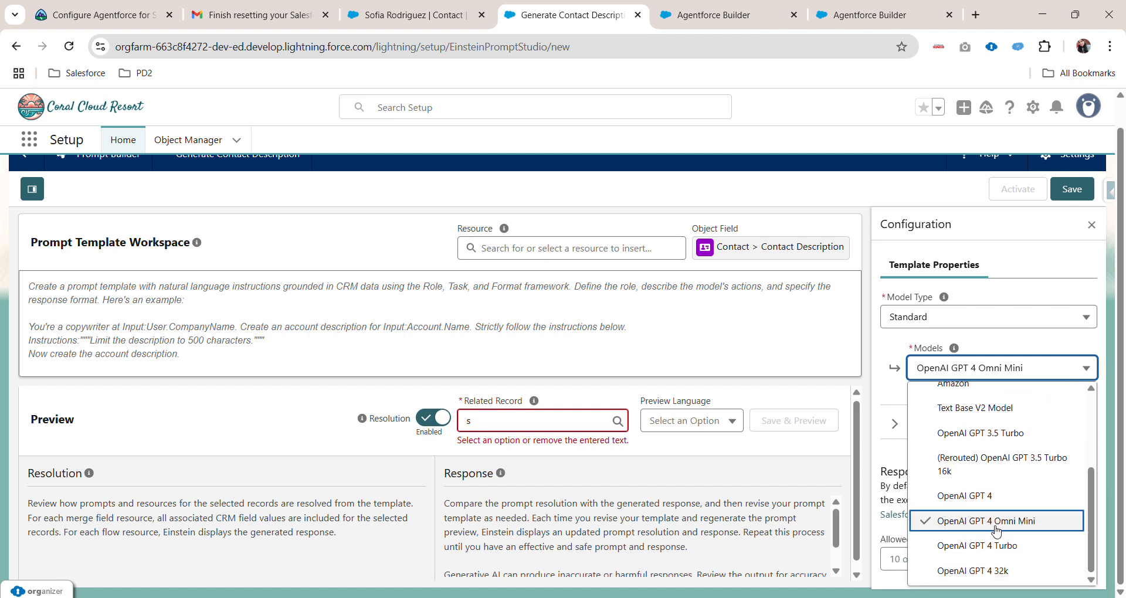
click(892, 391)
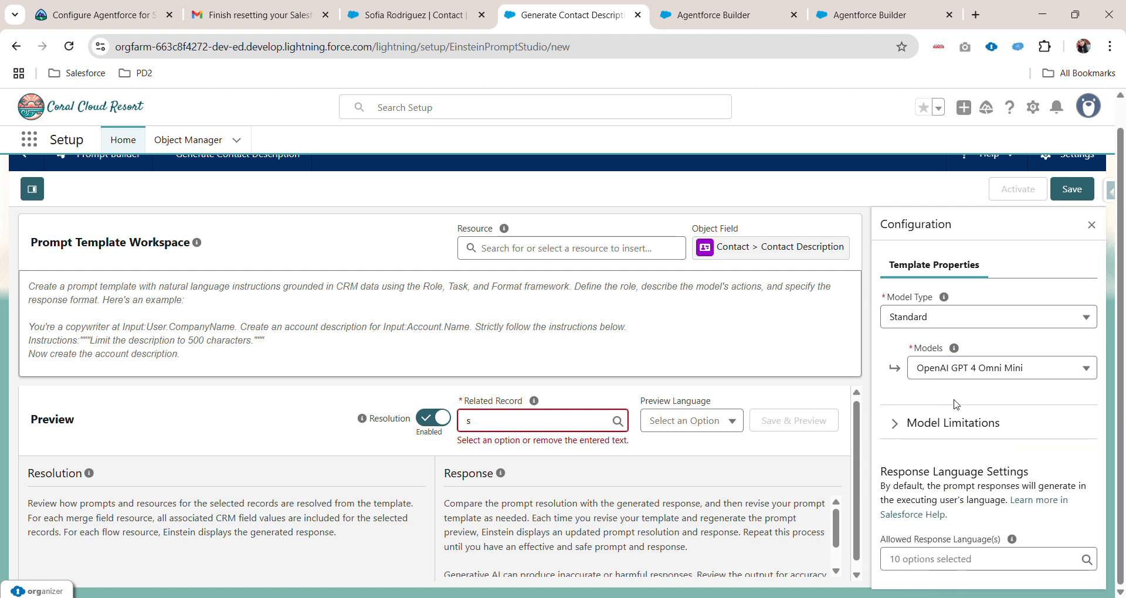
Look up the contacts offered as the preview's related record again, searching for "s".
scroll(959, 407, up, 1)
scroll(959, 411, down, 1)
click(495, 421)
text(s)
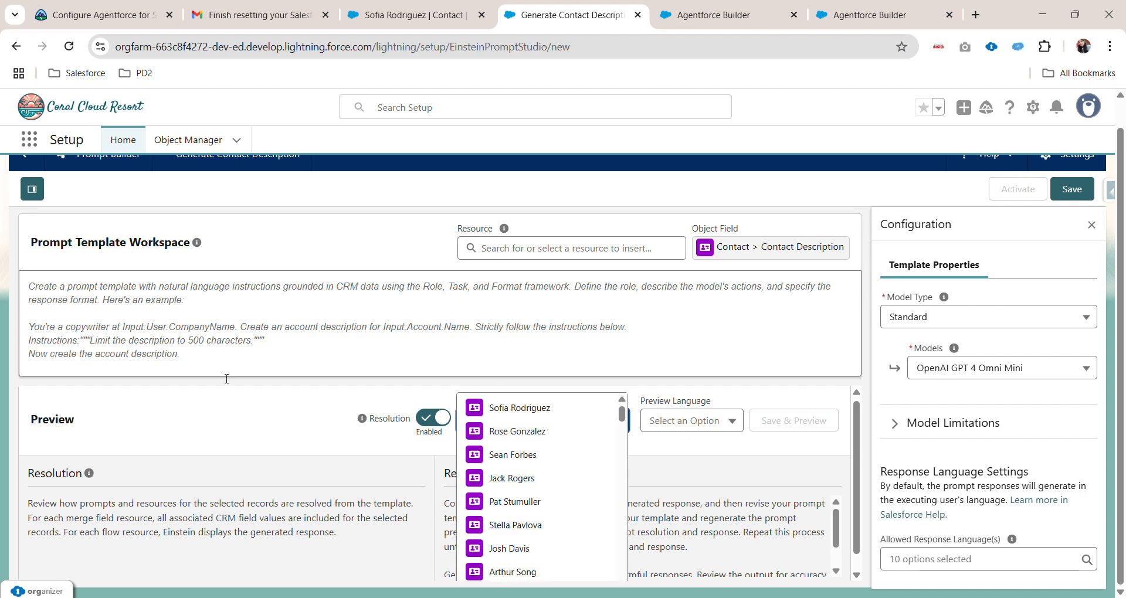
Enter the prompt's opening line "Generate a professional description for the Contact based on the following details:".
click(178, 300)
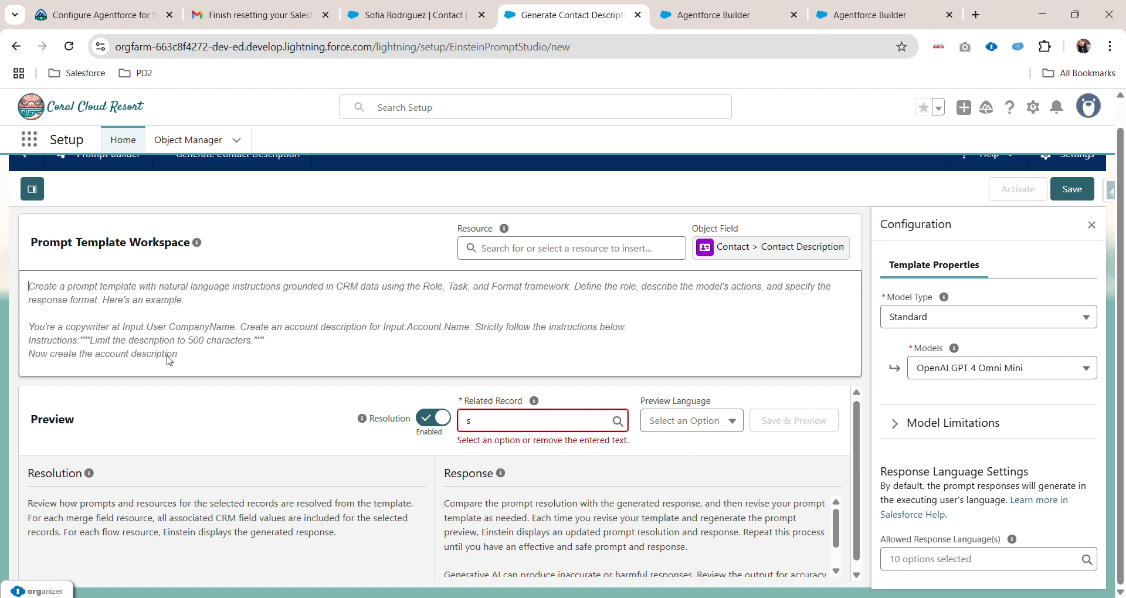
text(Generate a professional description for the Contact based on the following details:)
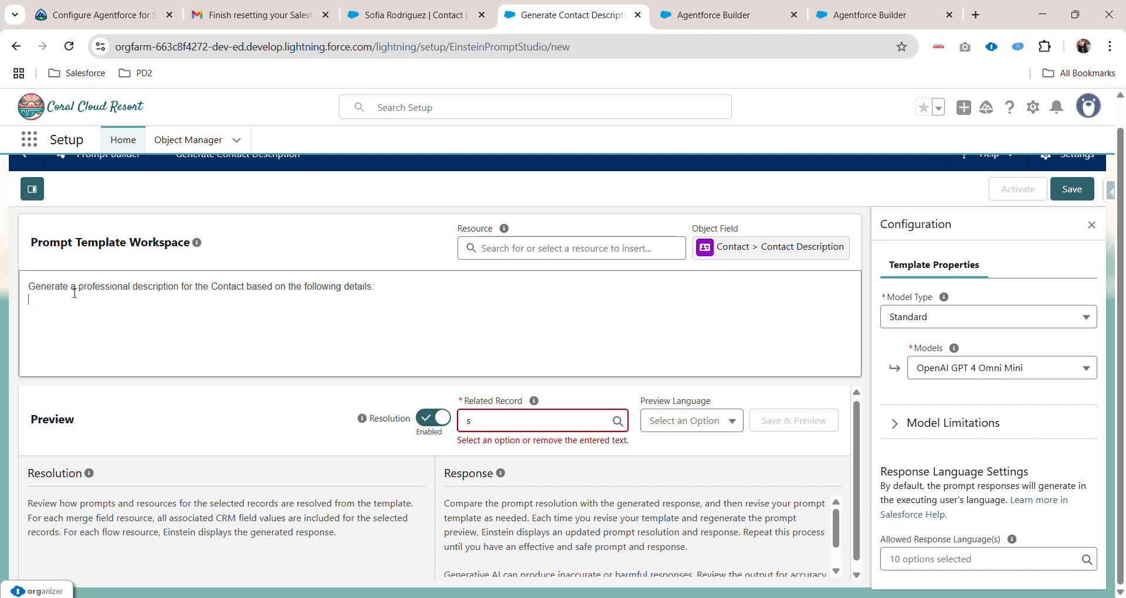
click(413, 292)
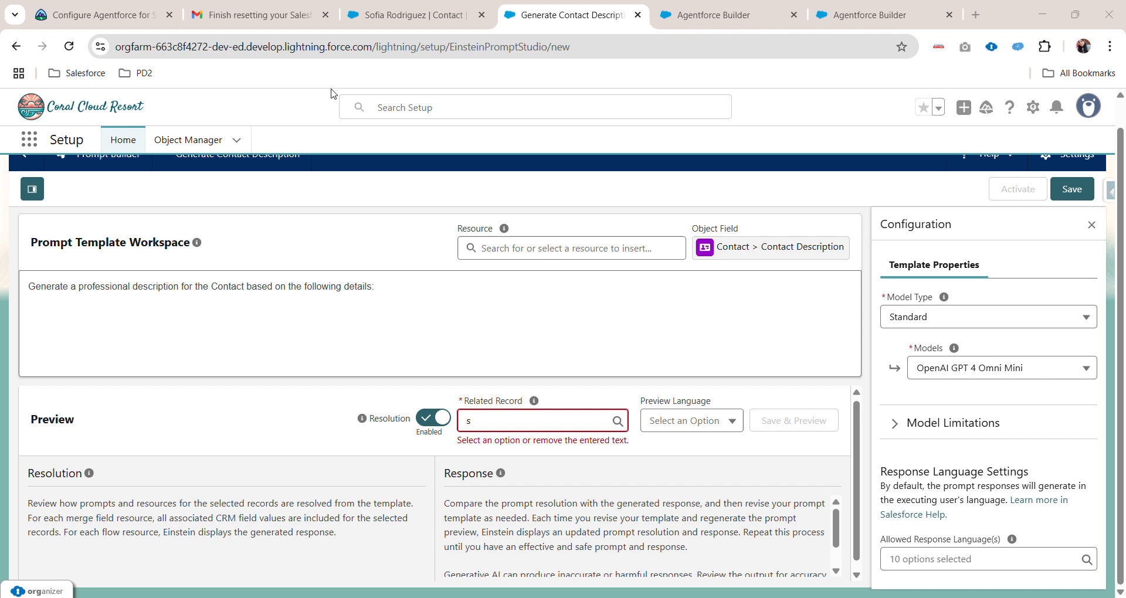
Add lines for Full Name, Job Title, Company Name, Email, Phone Number and Key Notes ({!Contact.Notes__c}), each with its Contact merge field.
click(1040, 6)
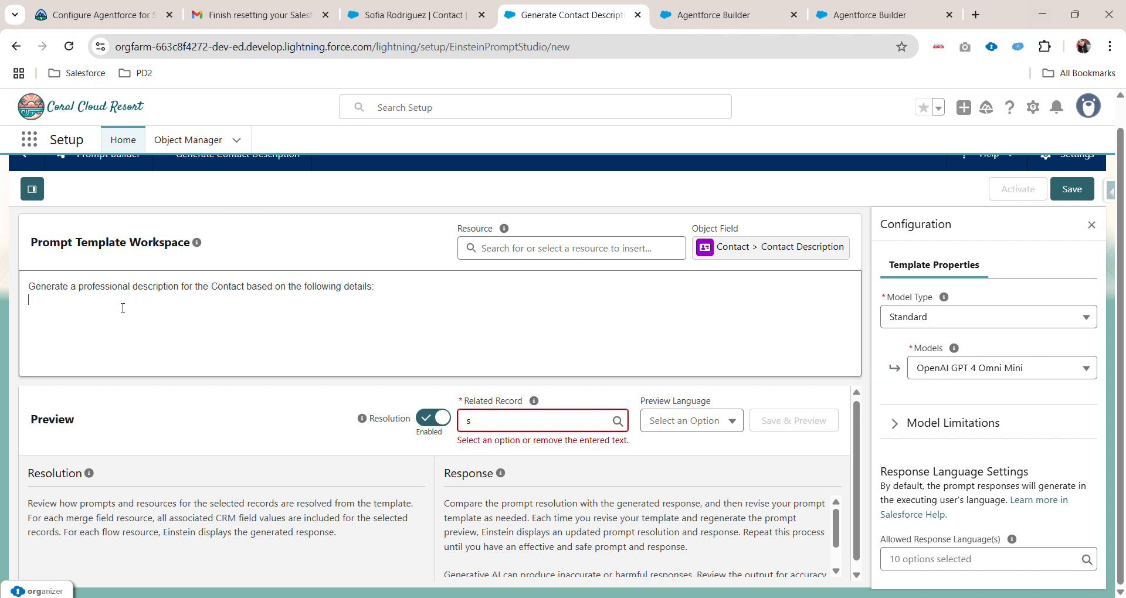
text(Full Name: {!Contact.Name}  Job Title: {!Contact.Title}  Company Name: {!Contact.Account.Name}  Email: {!Contact.Email}  Phone Number: {!Contact.Phone}  Key Notes: {!Contact.Notes__c})
click(46, 318)
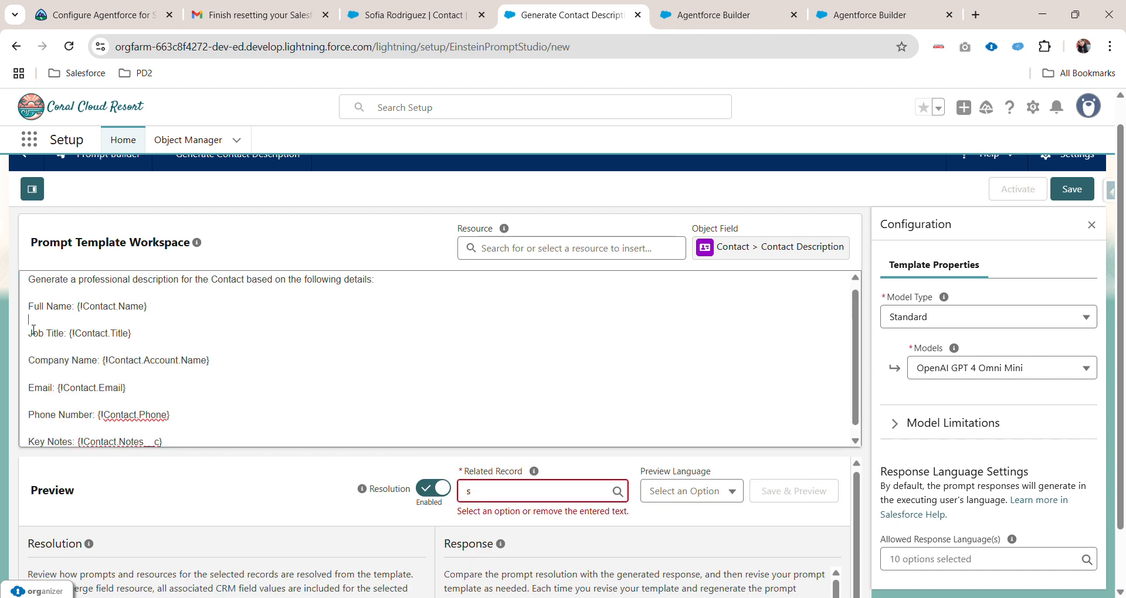
Remove the blank lines directly above and below the Full Name line in the prompt text.
key(BackSpace)
click(30, 310)
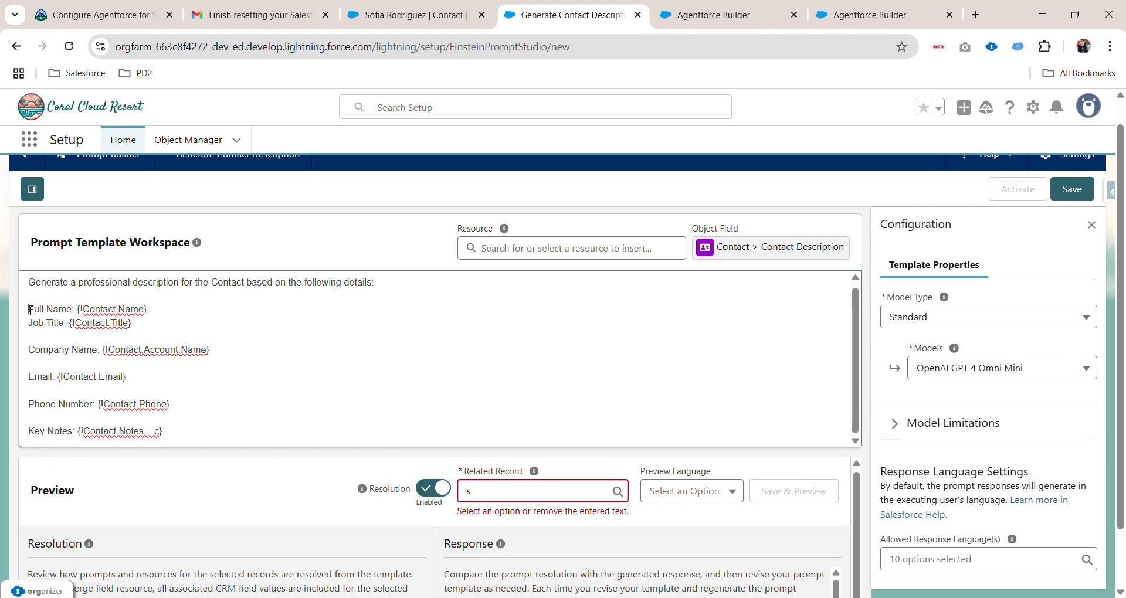
key(BackSpace)
Replace the typed merge text on the Full Name line with the Contact's Full Name resource.
drag(149, 300, 78, 300)
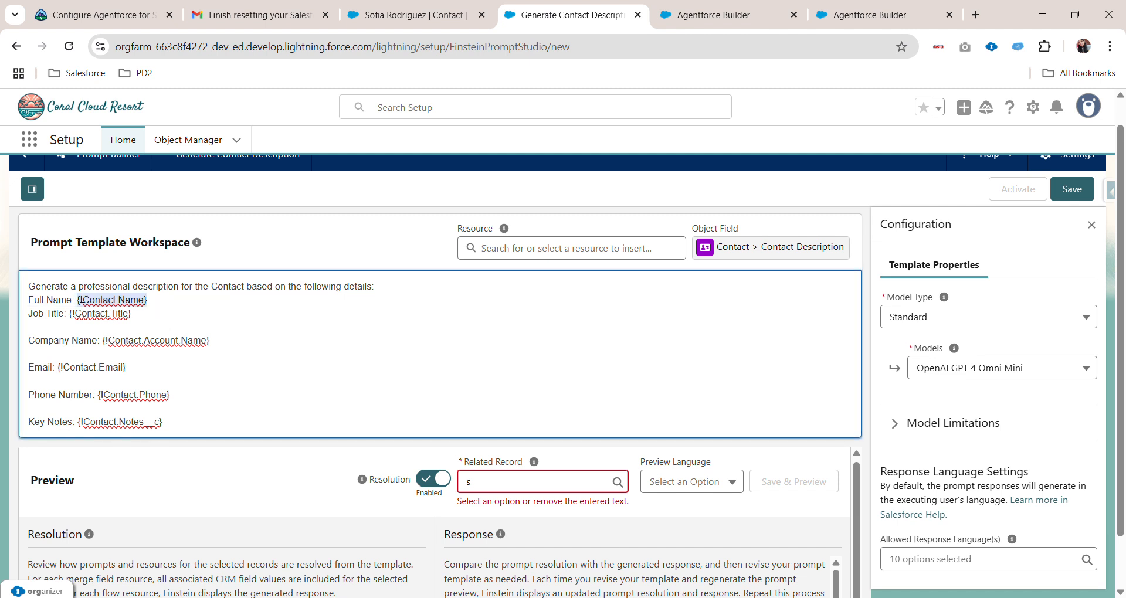
key(BackSpace)
click(582, 244)
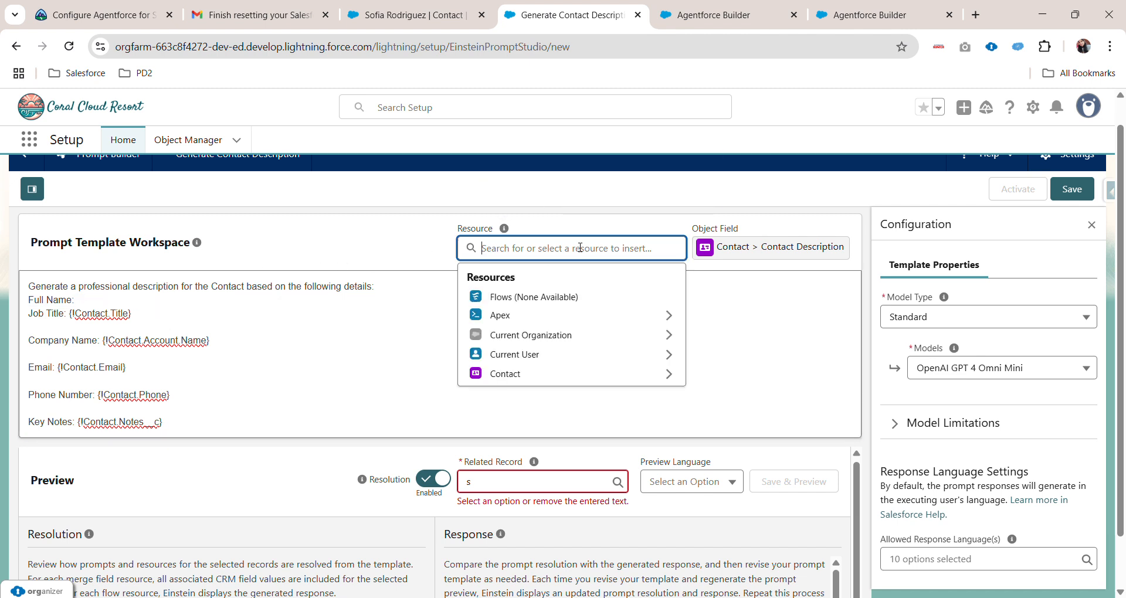
click(517, 378)
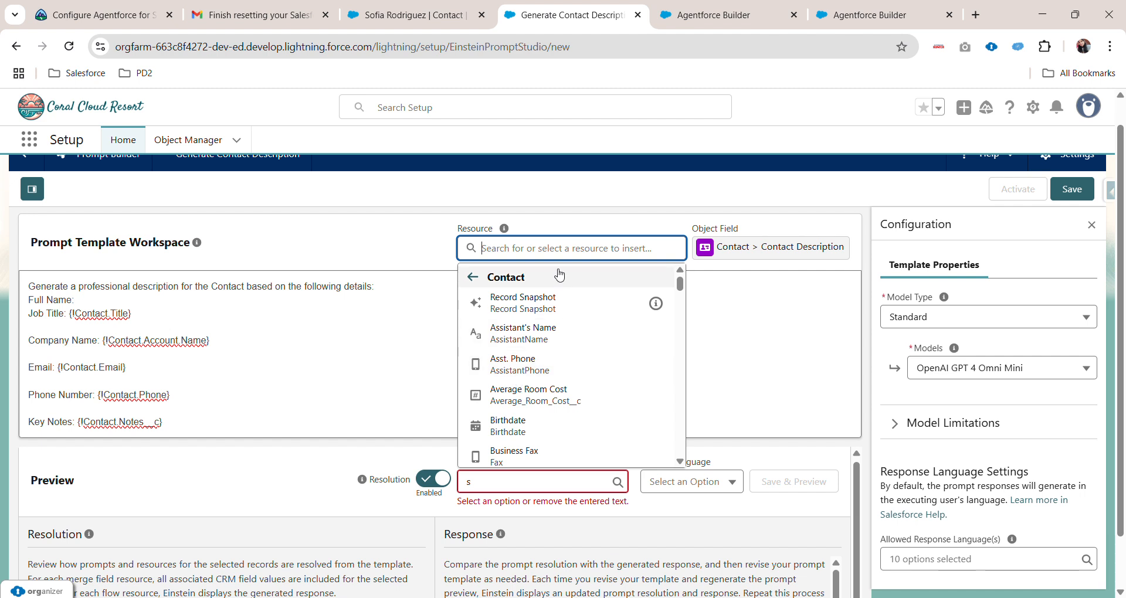
text(ful)
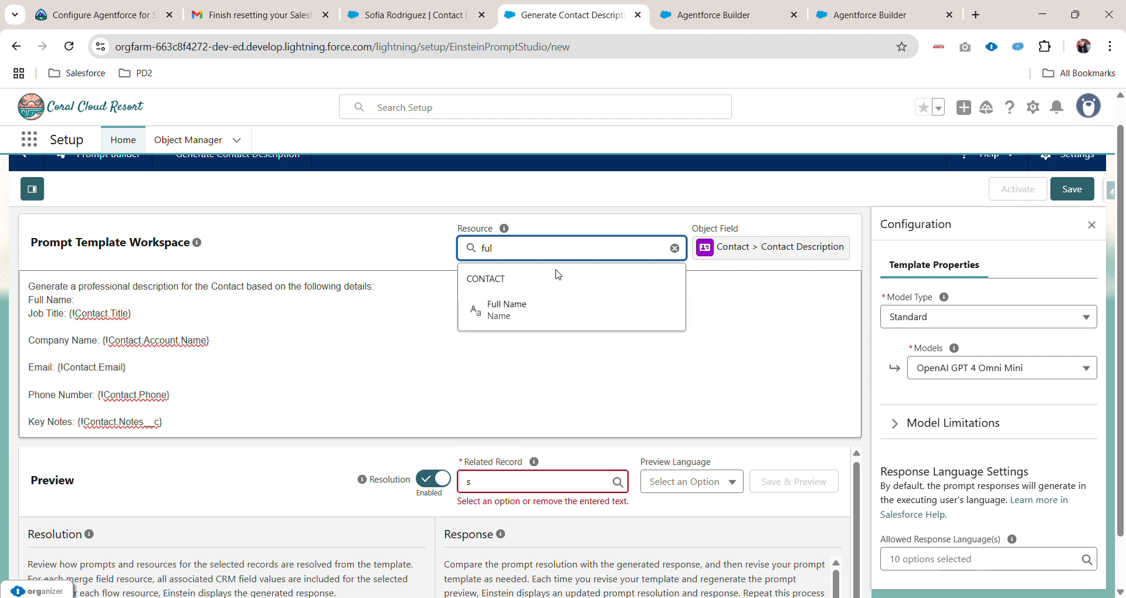
click(505, 307)
Clear the typed merge text from the Job Title line and search the Contact resources for "job" and "tit".
drag(67, 314, 132, 315)
key(BackSpace)
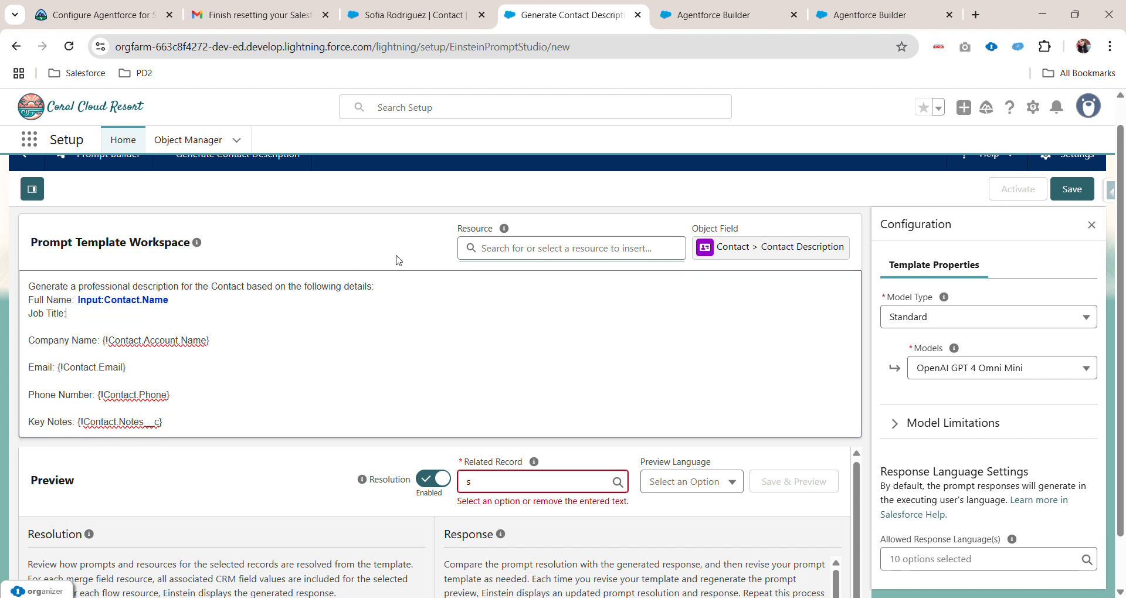
click(535, 246)
click(536, 374)
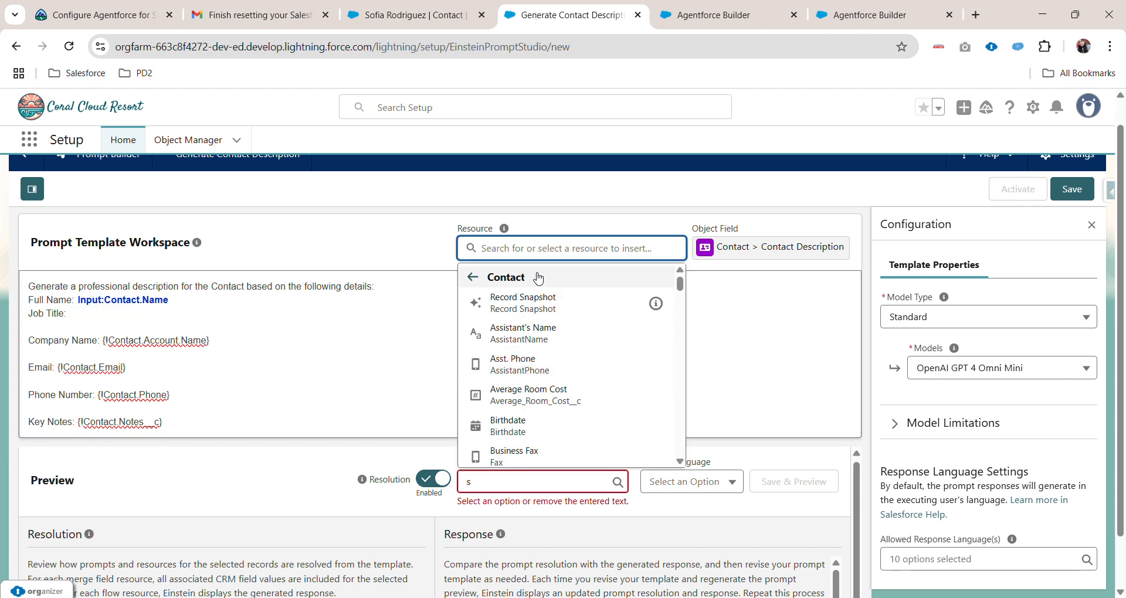
text(job)
key(BackSpace)
key(BackSpace)
key(BackSpace)
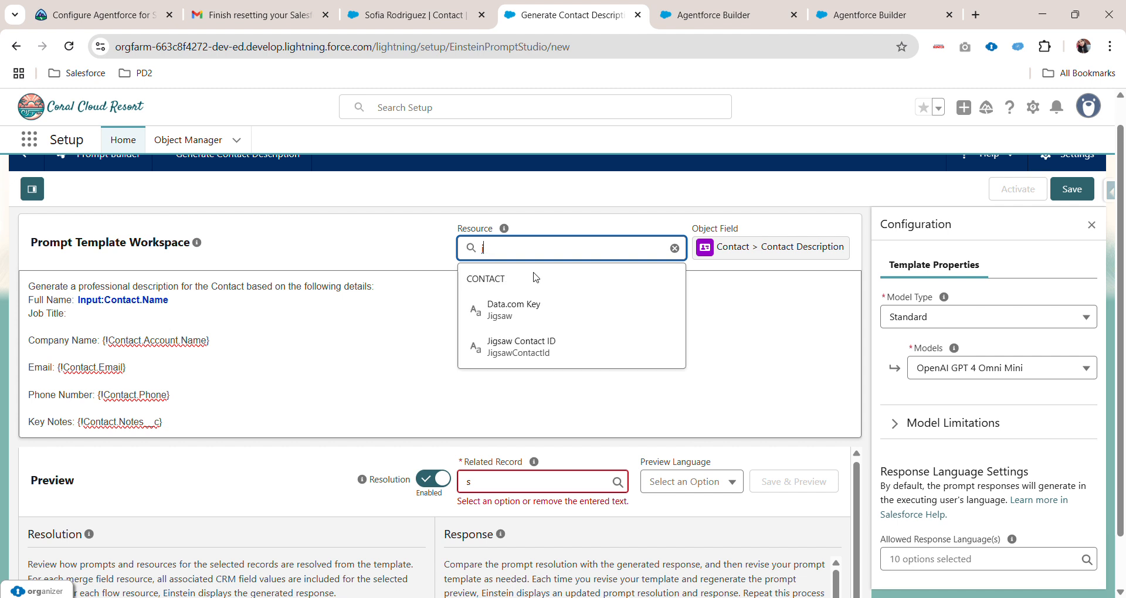
text(tit)
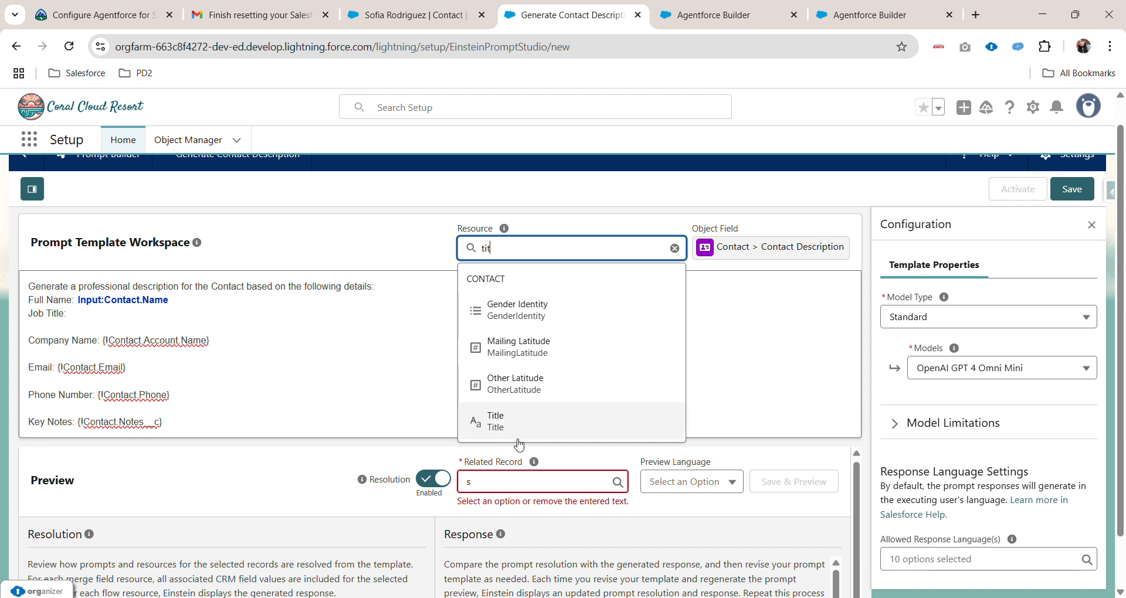
click(275, 381)
Delete the Job Title line and the blank lines between Full Name and Company Name.
drag(87, 319, 18, 321)
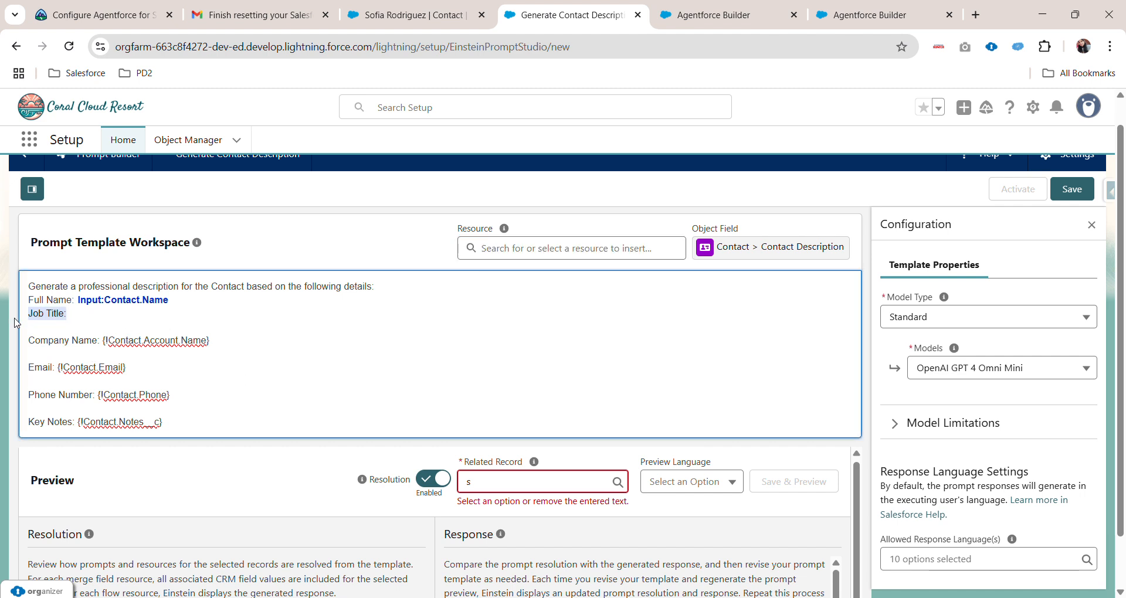
key(BackSpace)
key(Delete)
key(Delete)
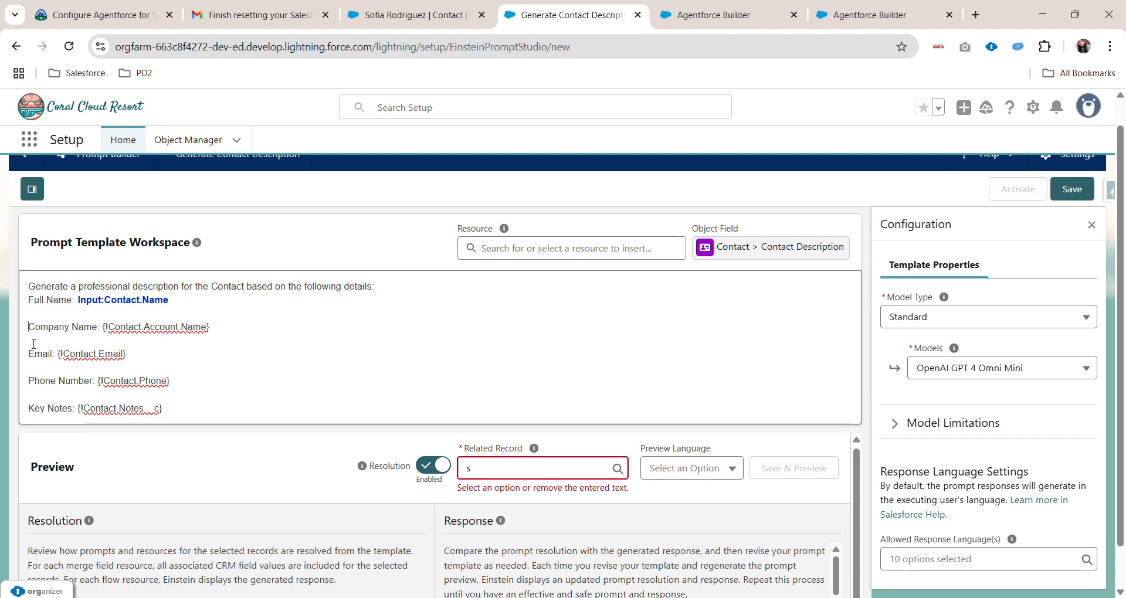
click(228, 319)
Search the Contact resources for a company field using "com".
click(510, 248)
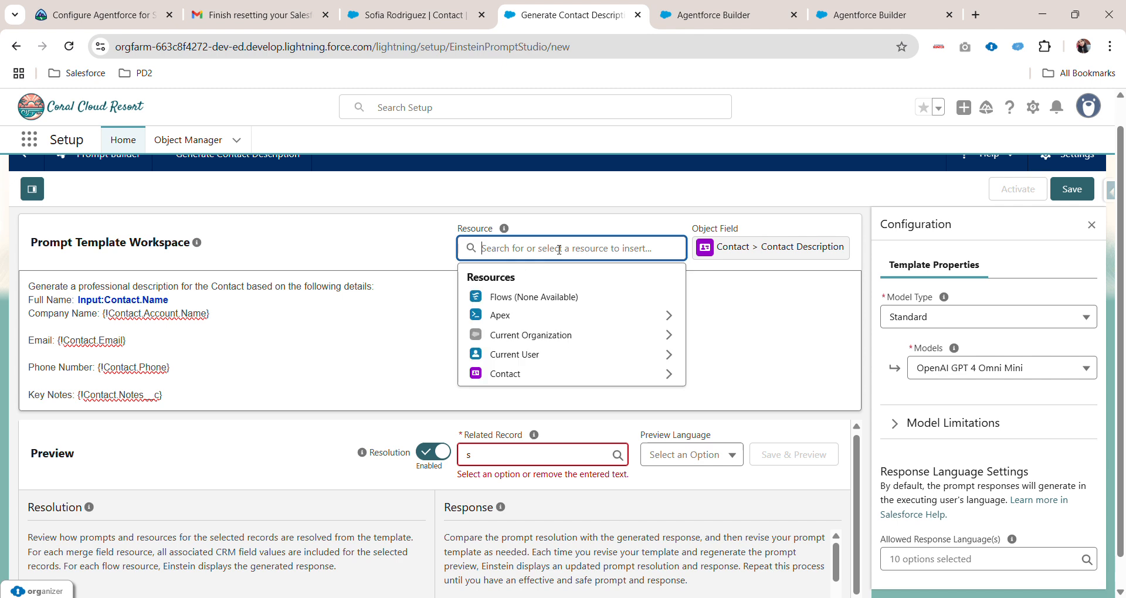
click(498, 372)
text(com)
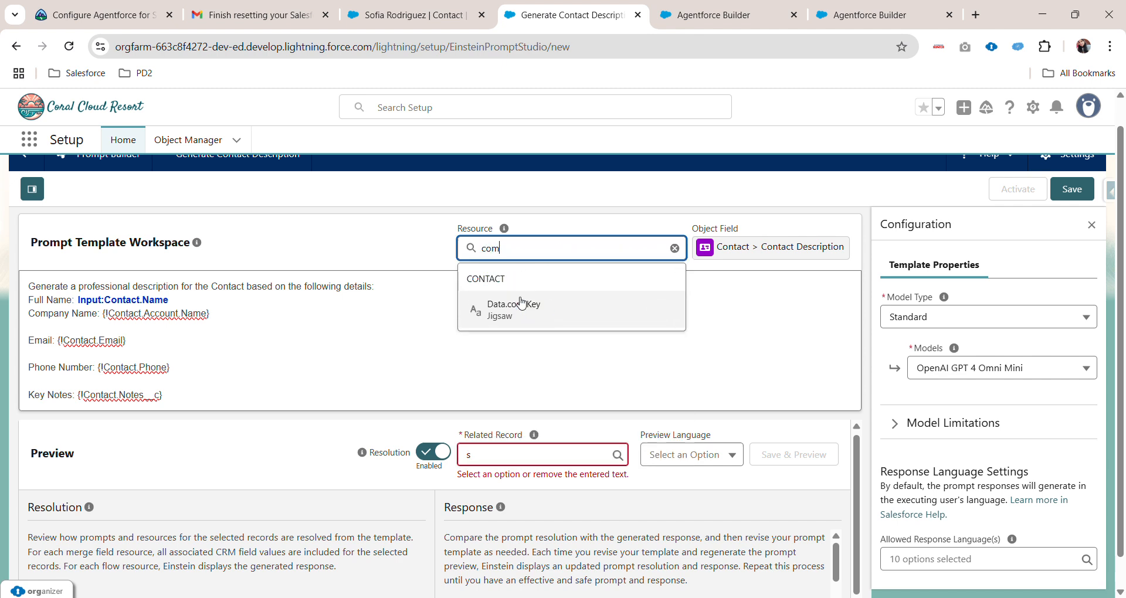
Delete the Company Name and Key Notes lines and close the blank lines above Email and Phone Number.
drag(302, 320, 118, 339)
key(BackSpace)
drag(29, 382, 87, 393)
key(BackSpace)
click(31, 327)
key(BackSpace)
click(32, 346)
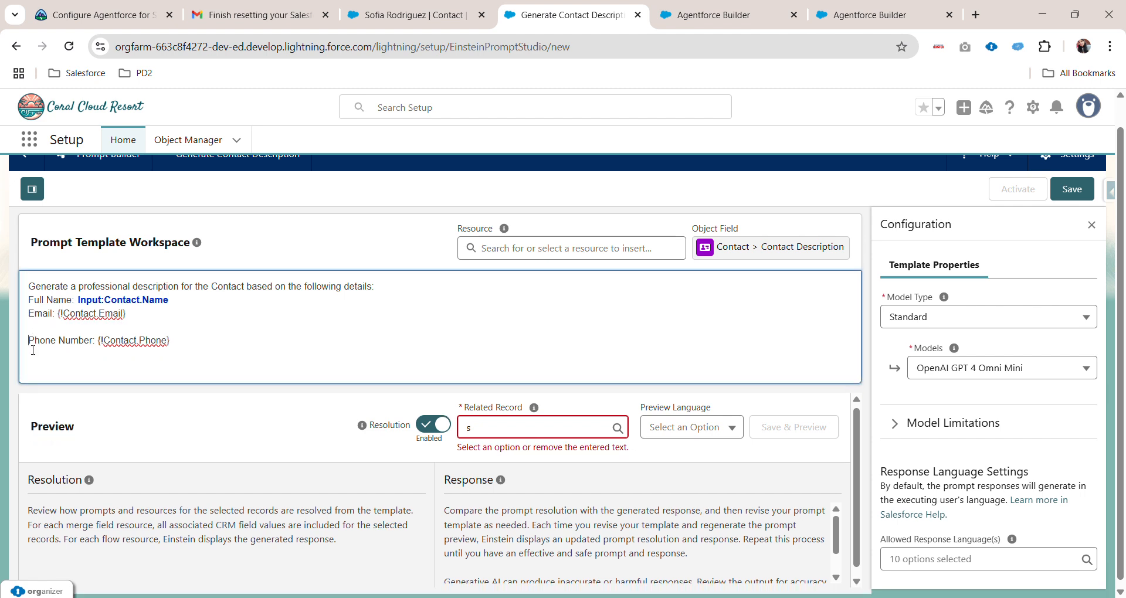
key(BackSpace)
Replace the typed merge text on the Email line with the Contact's Email resource.
drag(134, 322, 58, 318)
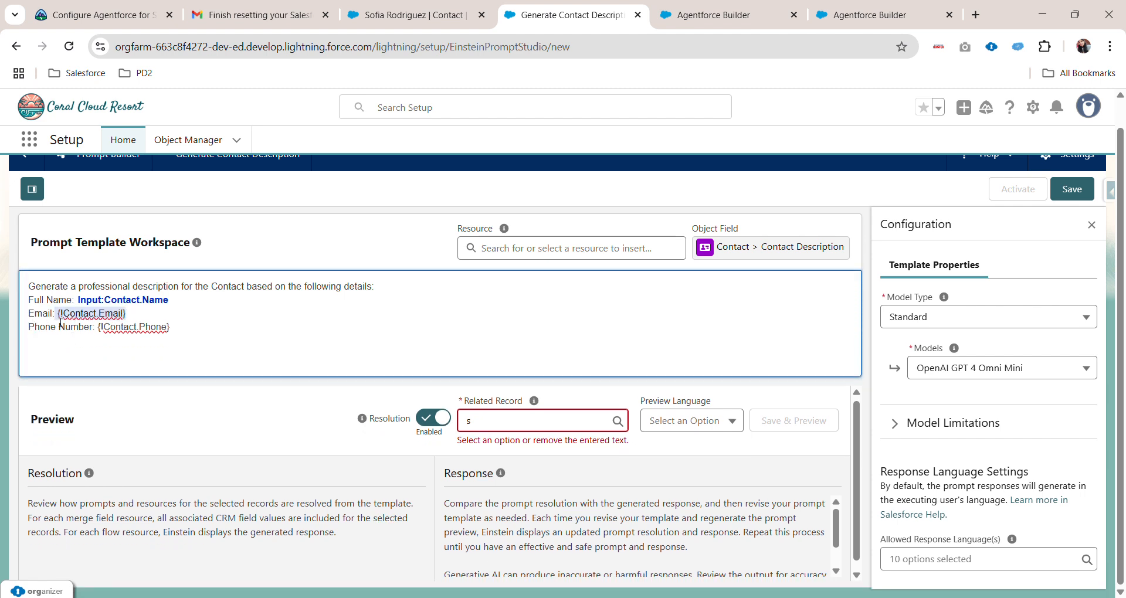
key(BackSpace)
click(519, 248)
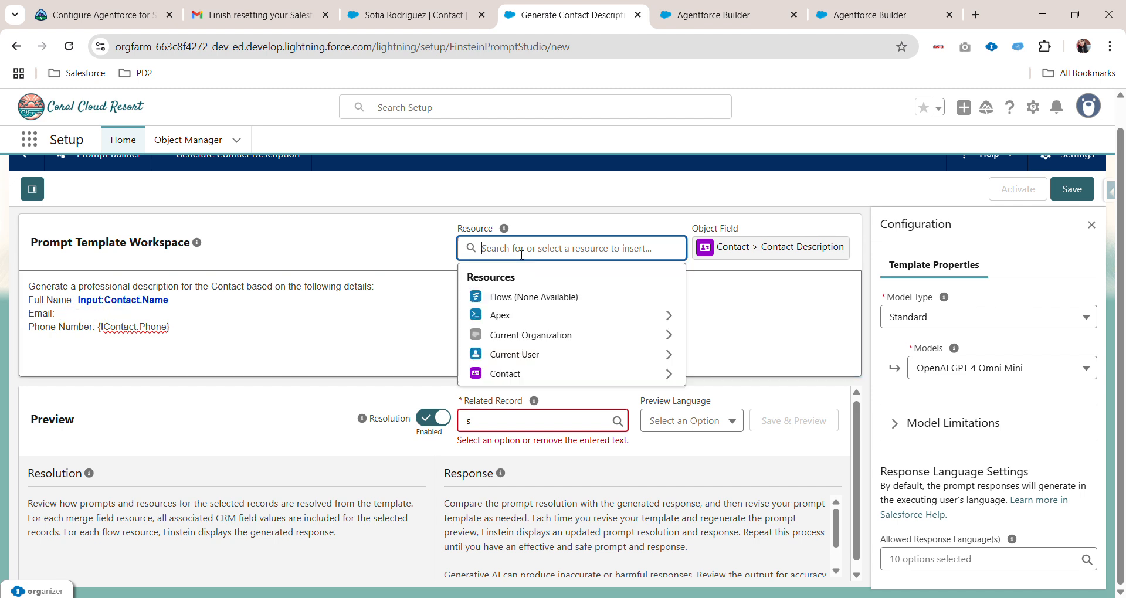
click(531, 372)
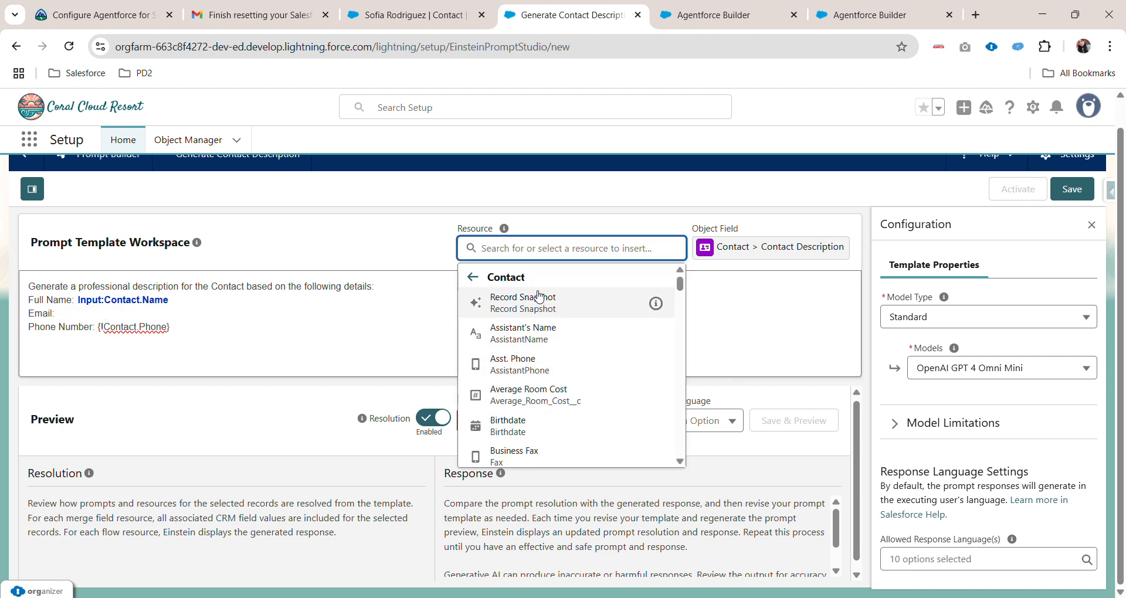
text(eami)
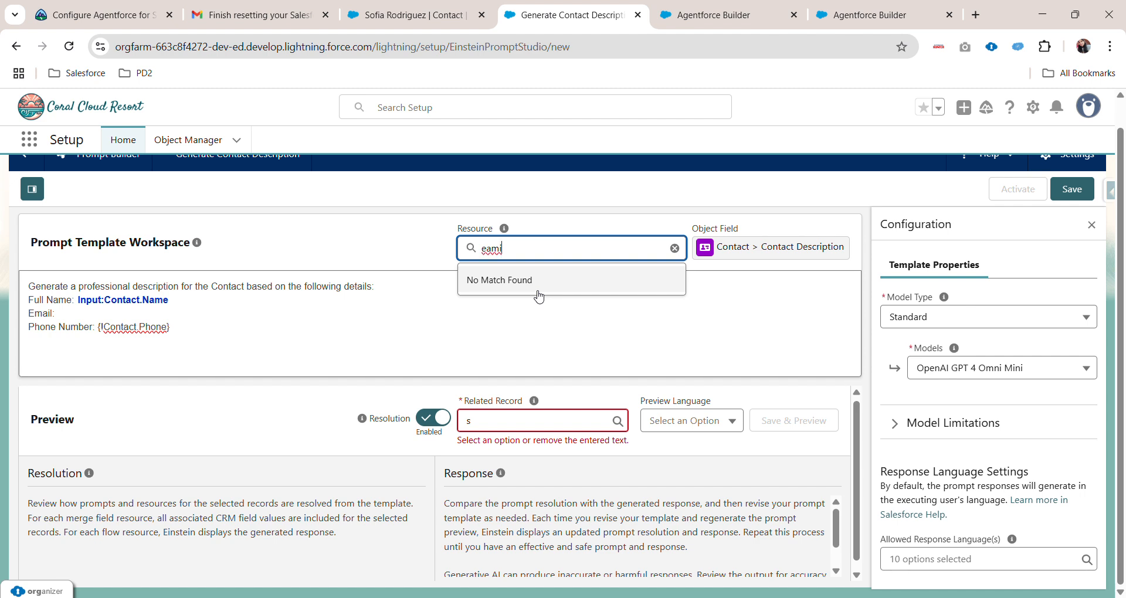
key(BackSpace)
key(BackSpace)
key(BackSpace)
text(mail)
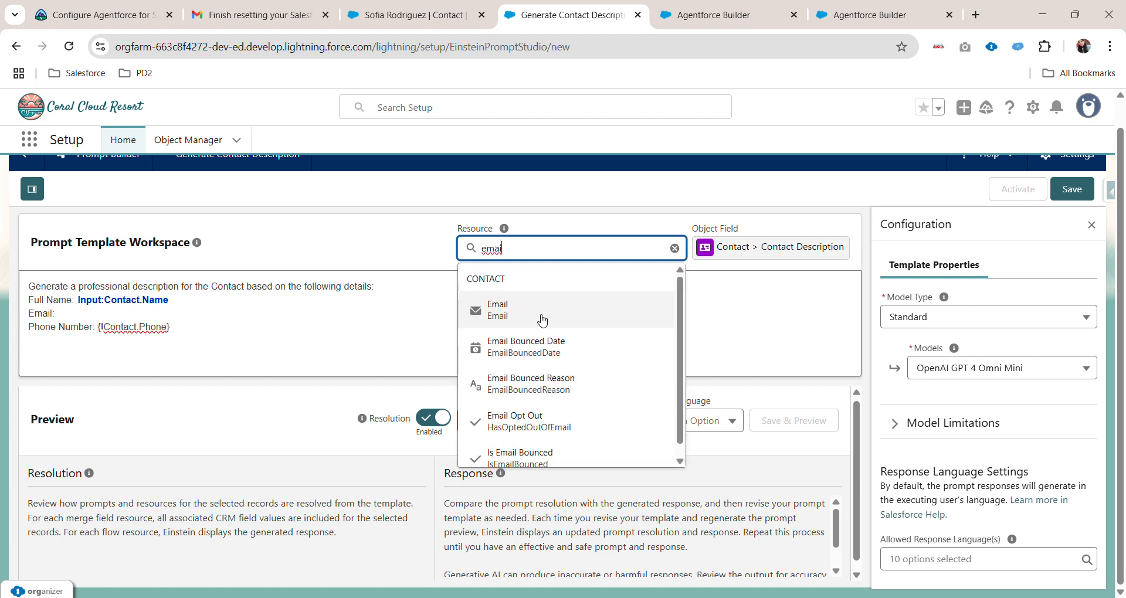
click(539, 315)
Replace the typed merge text on the Phone Number line with the Contact's Mobile Phone resource.
drag(98, 328, 171, 328)
key(BackSpace)
click(515, 249)
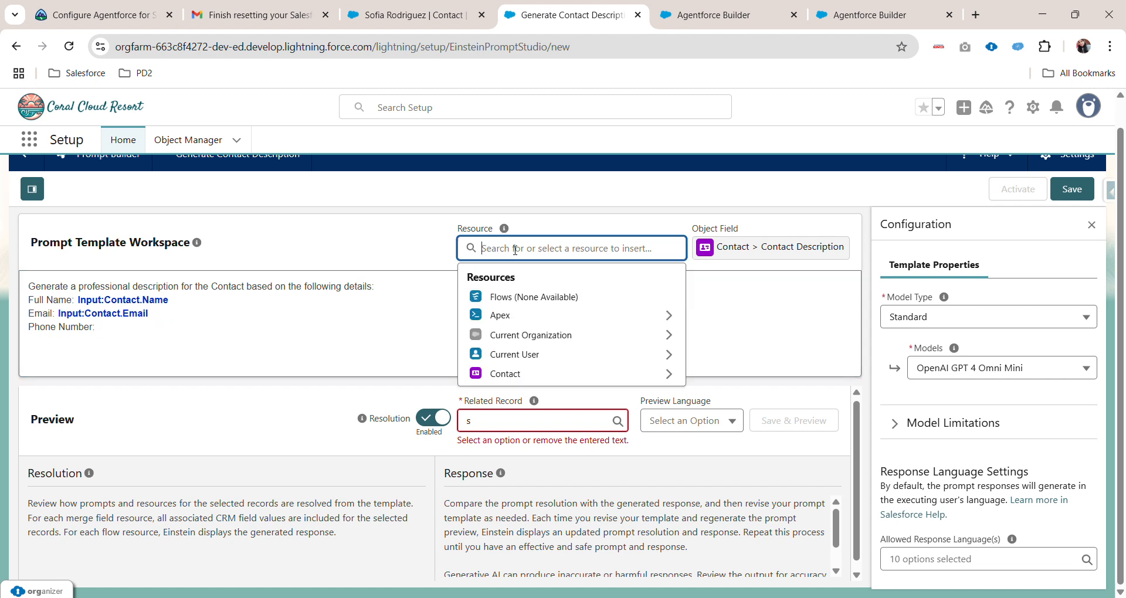
text(phon)
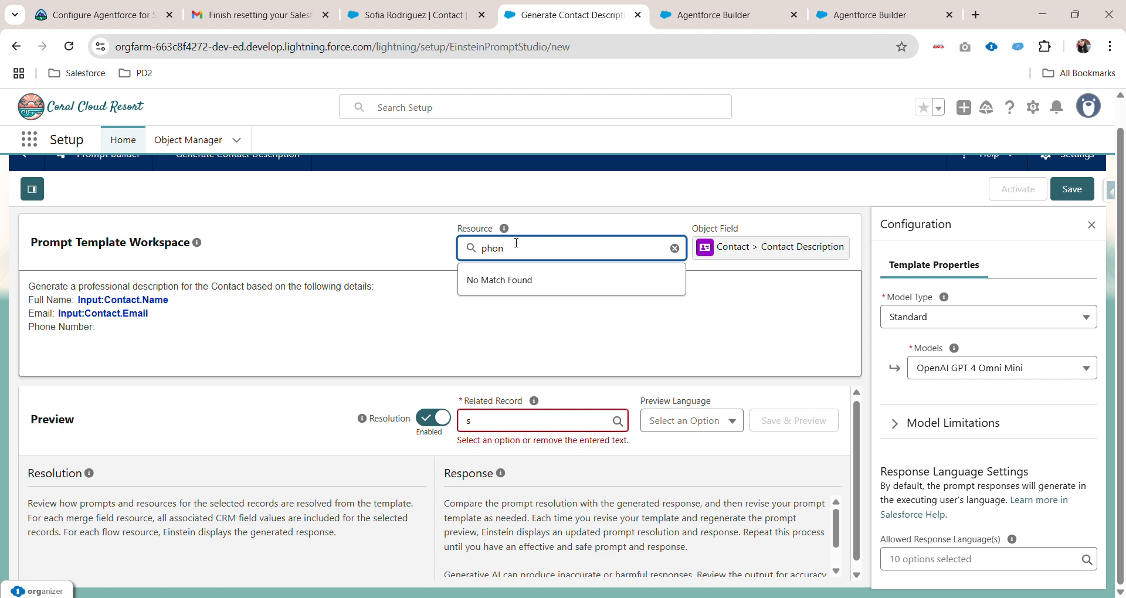
key(BackSpace)
key(BackSpace)
text(m)
key(BackSpace)
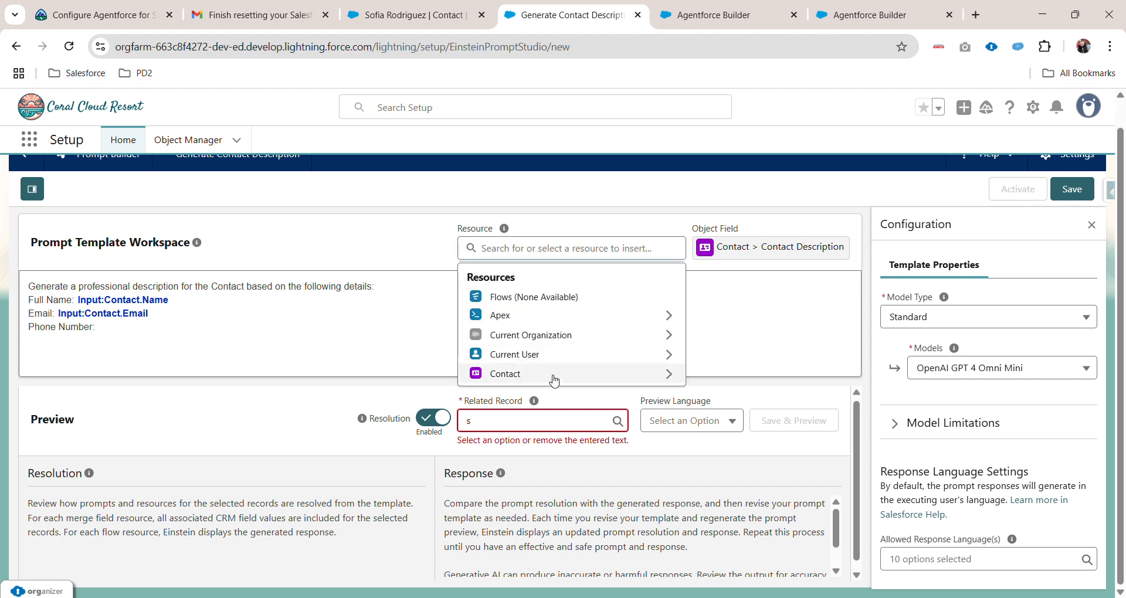
click(552, 374)
text(mobi)
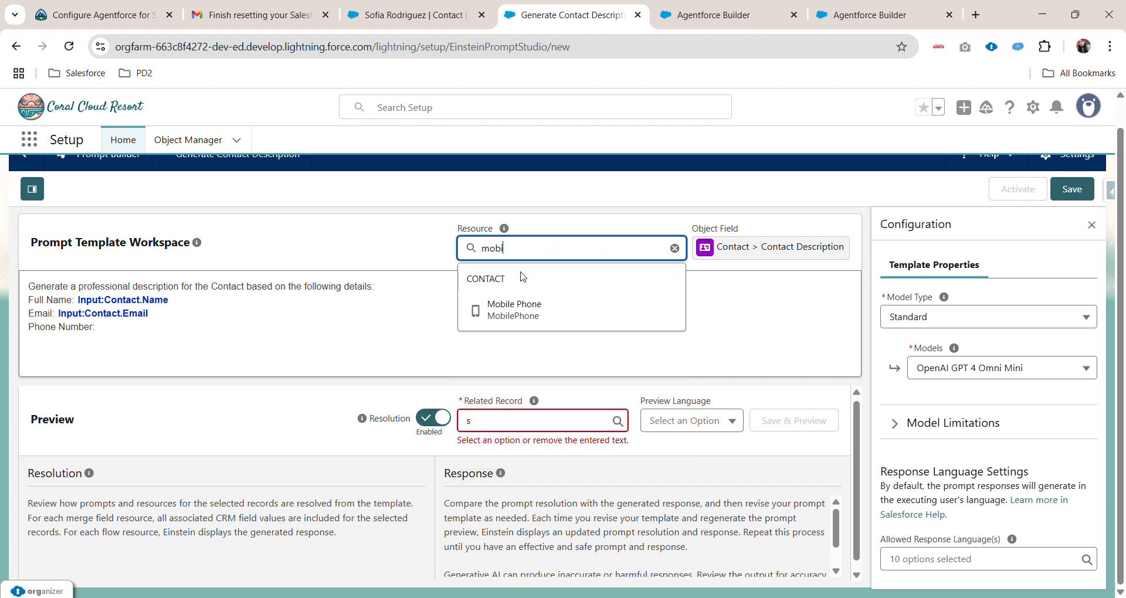
click(531, 311)
click(258, 336)
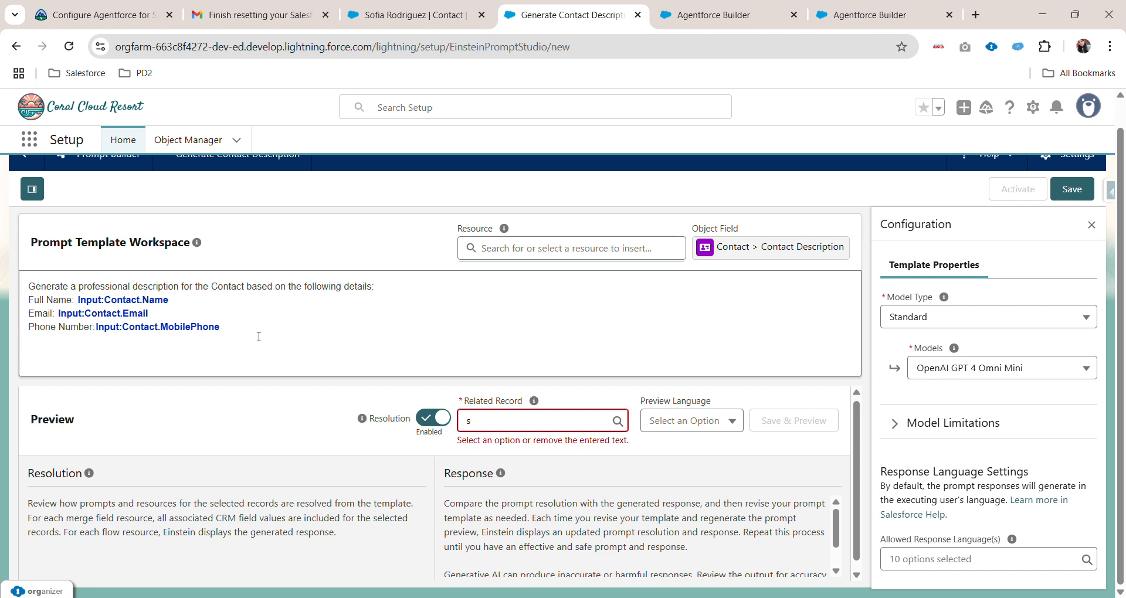
key(ctrl+a)
click(307, 325)
Save and preview the template with the second listed contact as related record and English as preview language.
click(515, 429)
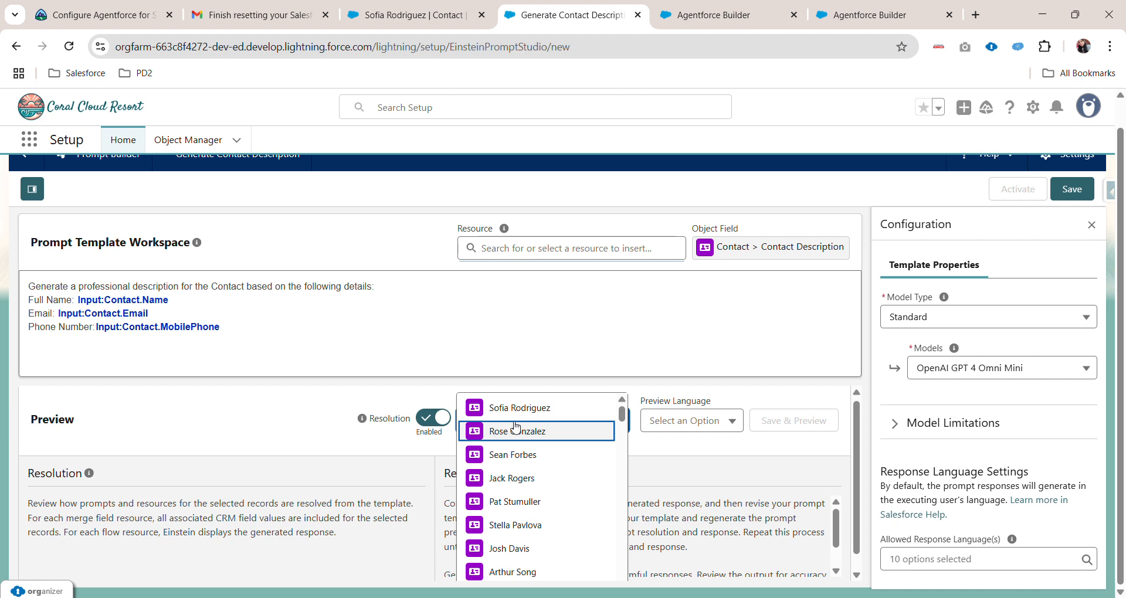
click(530, 440)
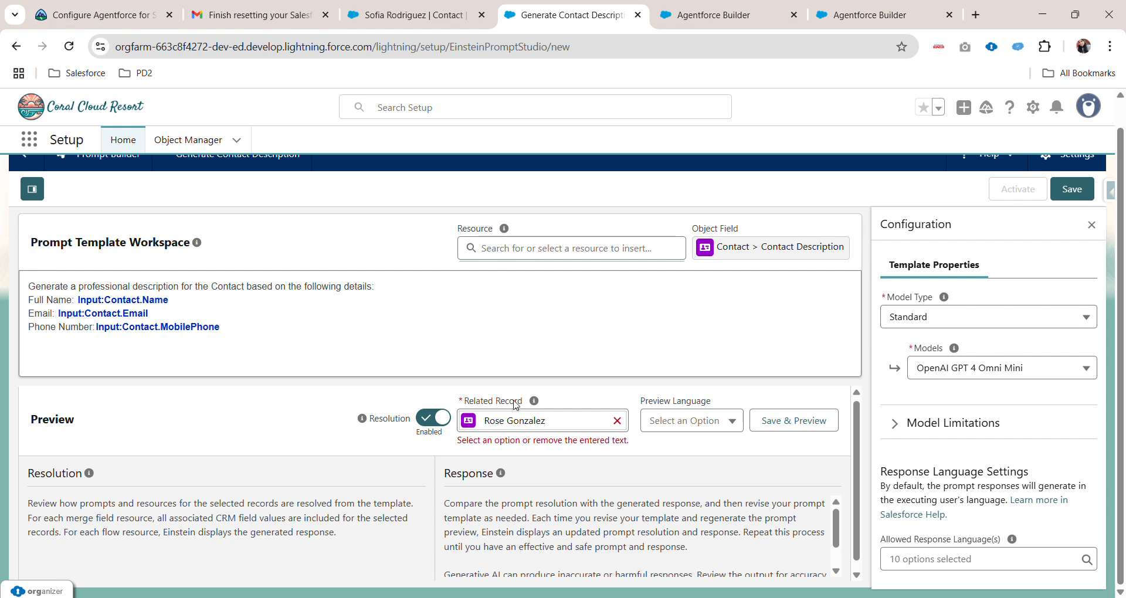
click(705, 422)
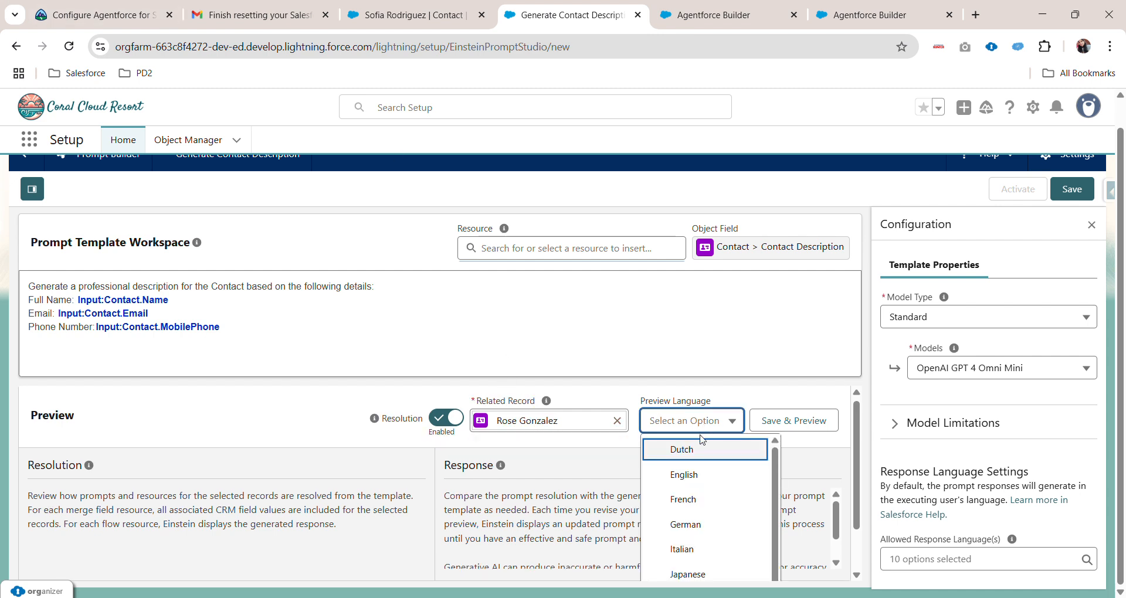
click(682, 473)
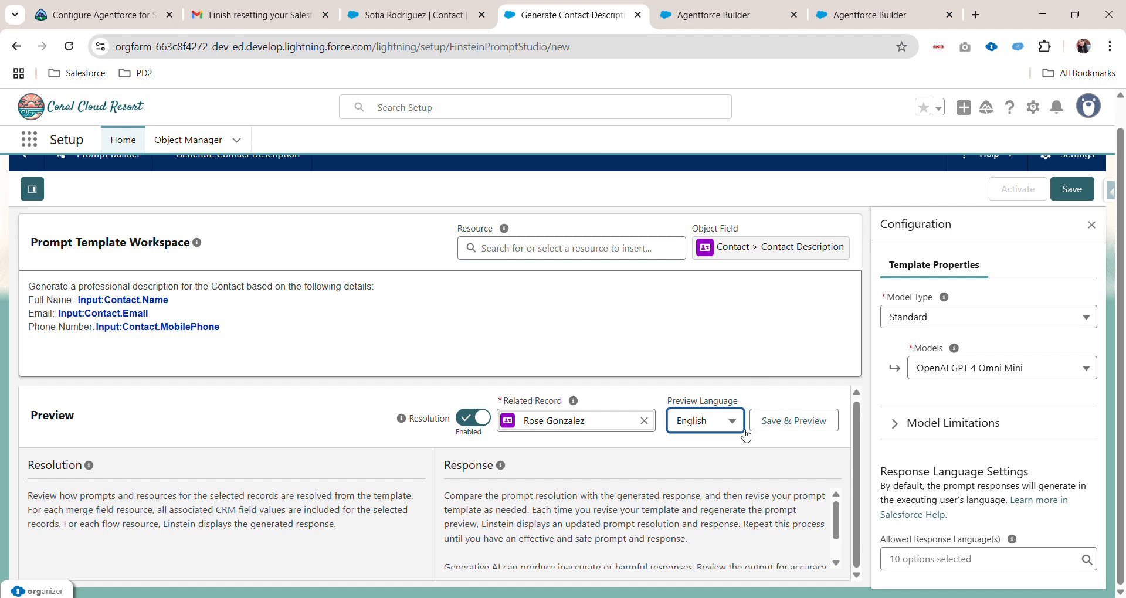
click(799, 427)
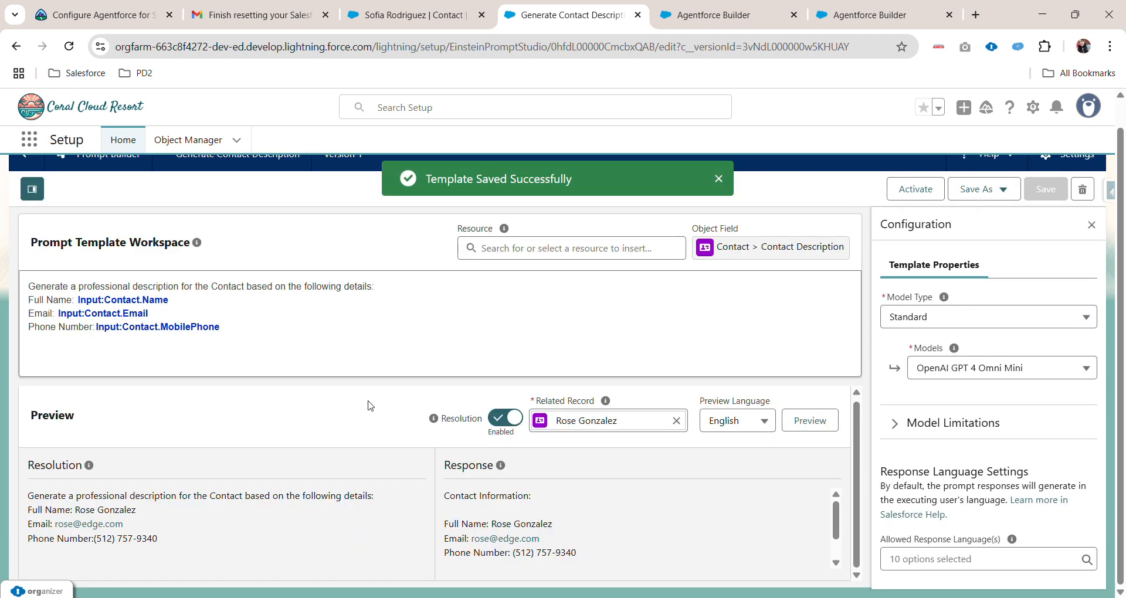
Examine the preview's resolved prompt and generated response against the prompt text and its contact fields.
scroll(502, 528, down, 2)
scroll(502, 528, up, 1)
scroll(502, 528, down, 1)
drag(256, 344, 21, 288)
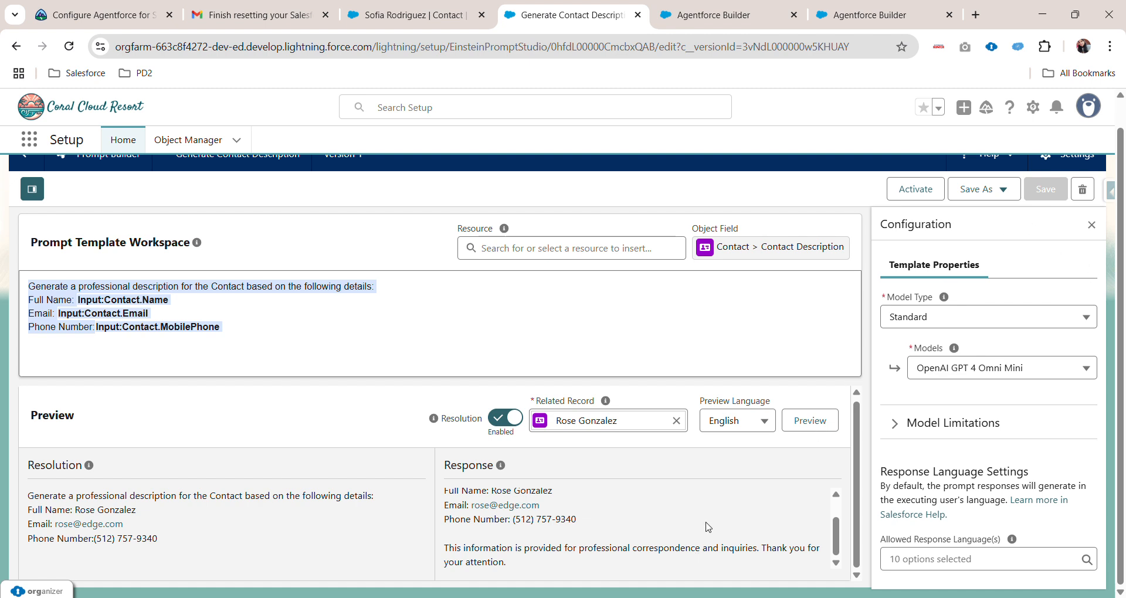
scroll(590, 563, up, 2)
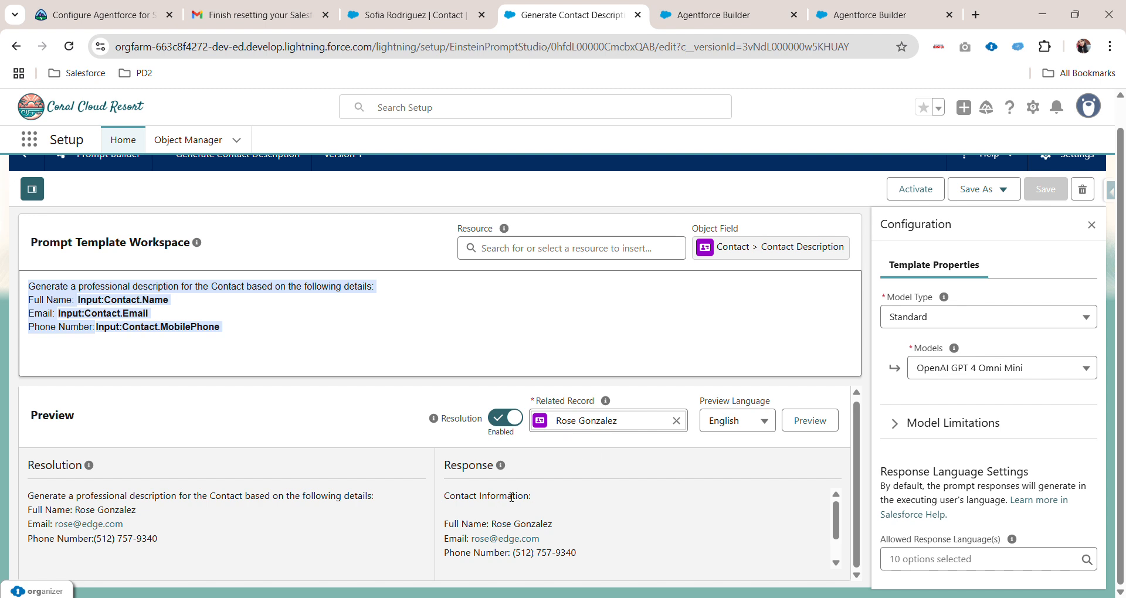
drag(535, 497, 417, 501)
scroll(544, 506, down, 1)
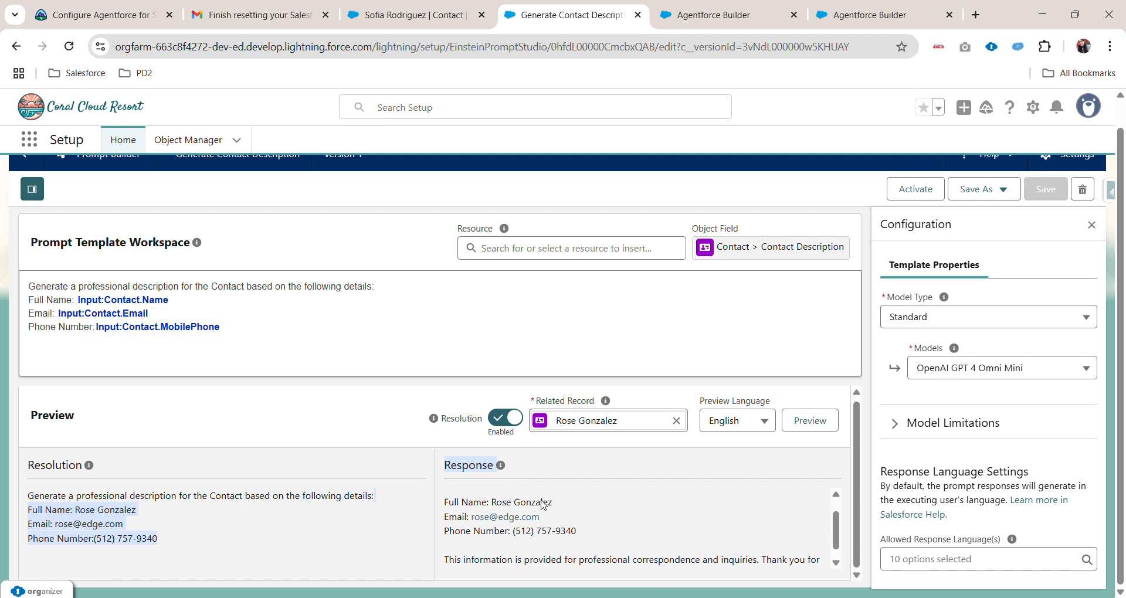
drag(588, 533, 445, 514)
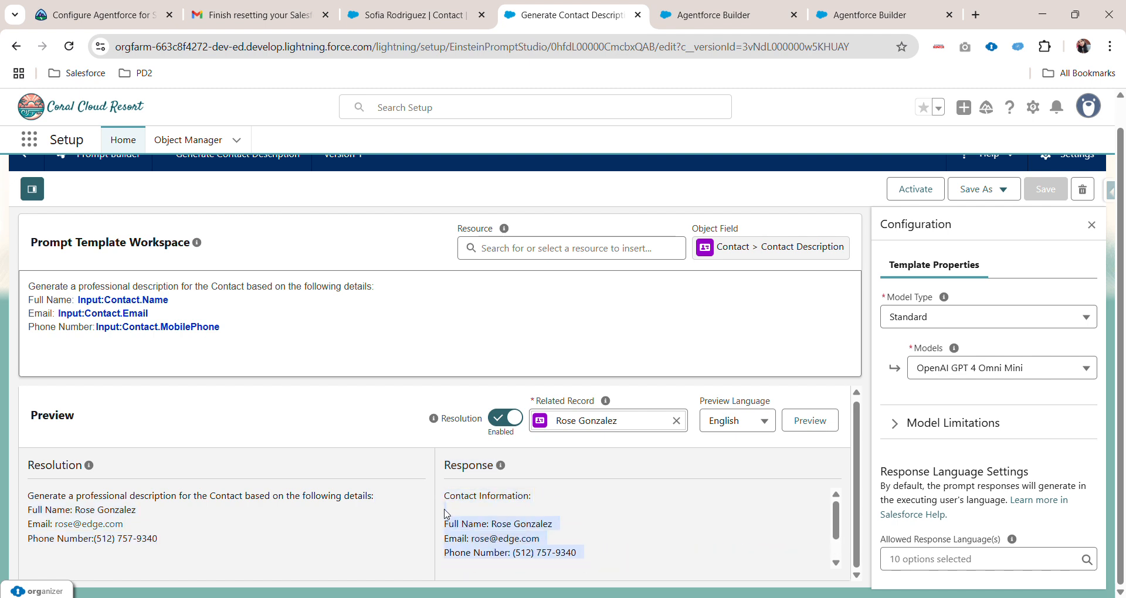
scroll(509, 523, down, 1)
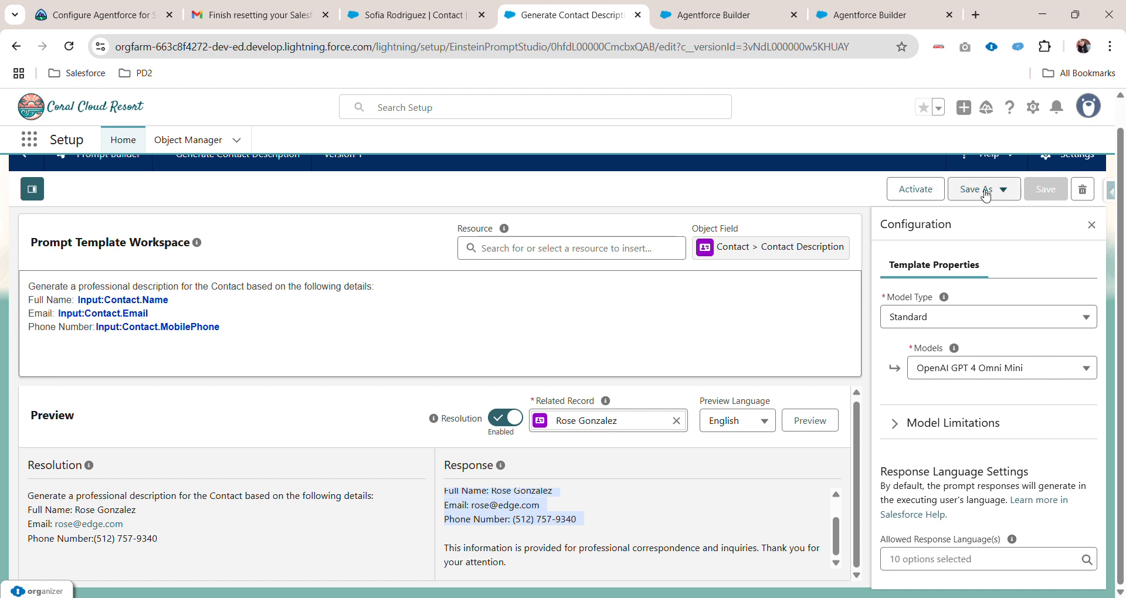
Activate version 1 of the Generate Contact Description template.
click(933, 196)
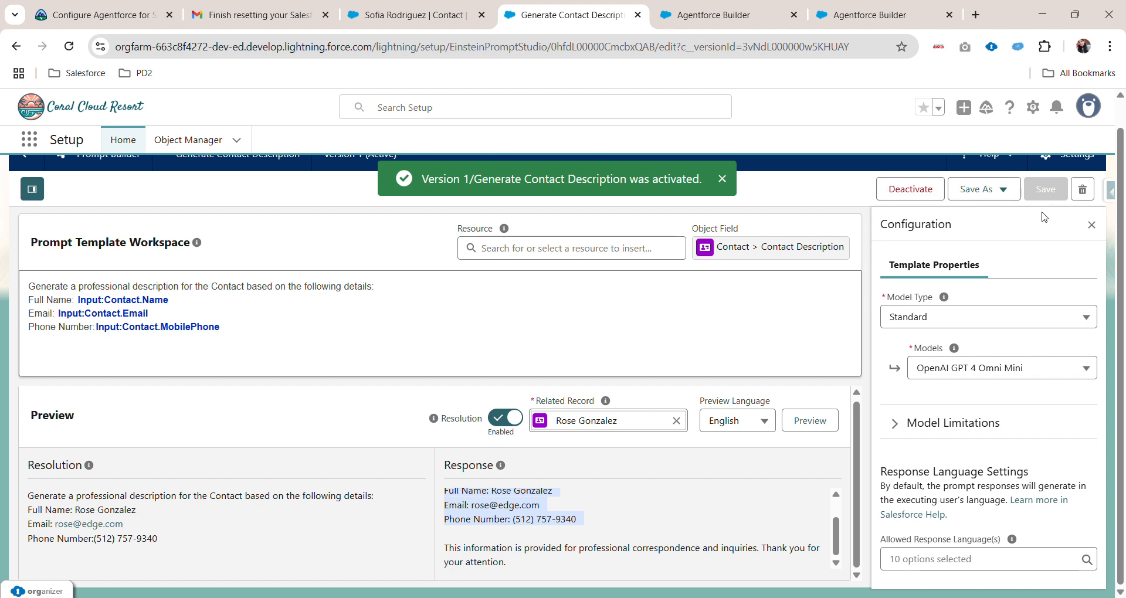
Save the Generate Contact Description template as a new version and activate version 2.
click(985, 190)
click(962, 221)
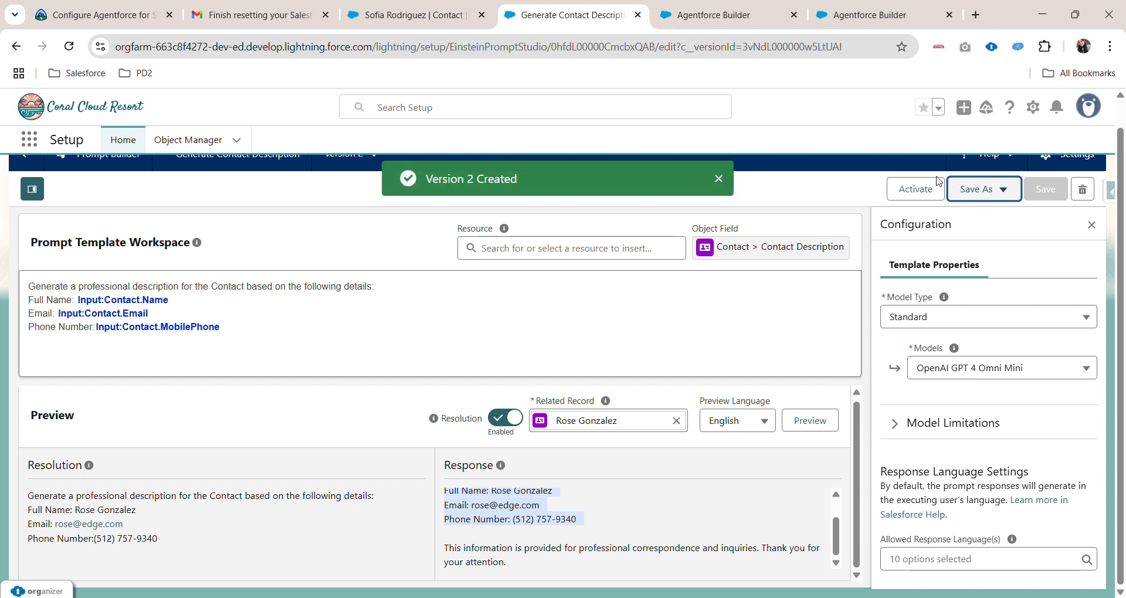
click(921, 192)
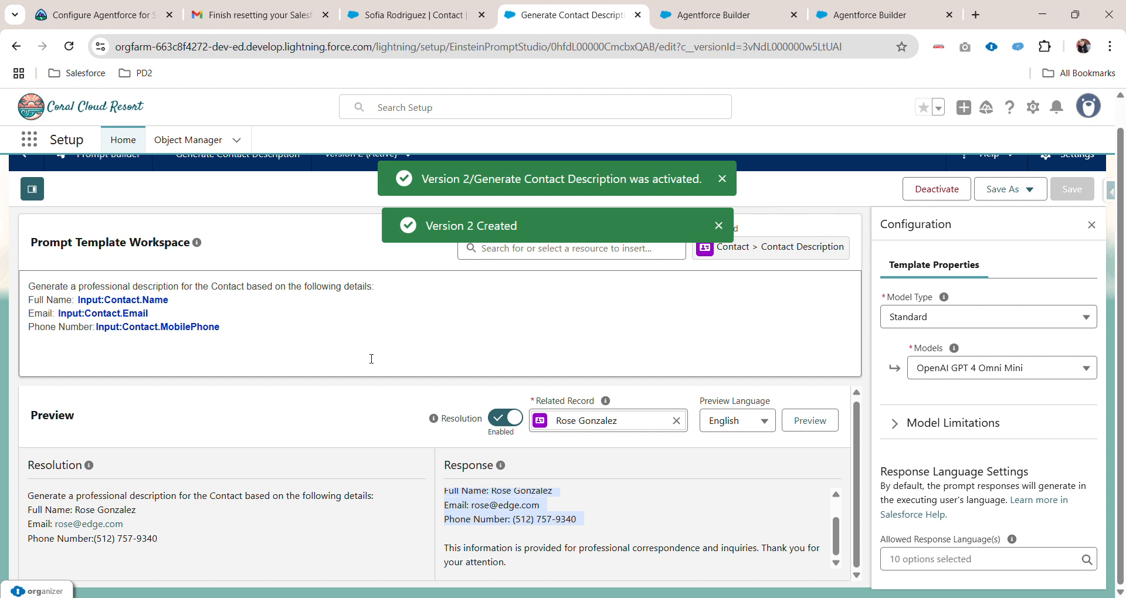
scroll(371, 359, up, 1)
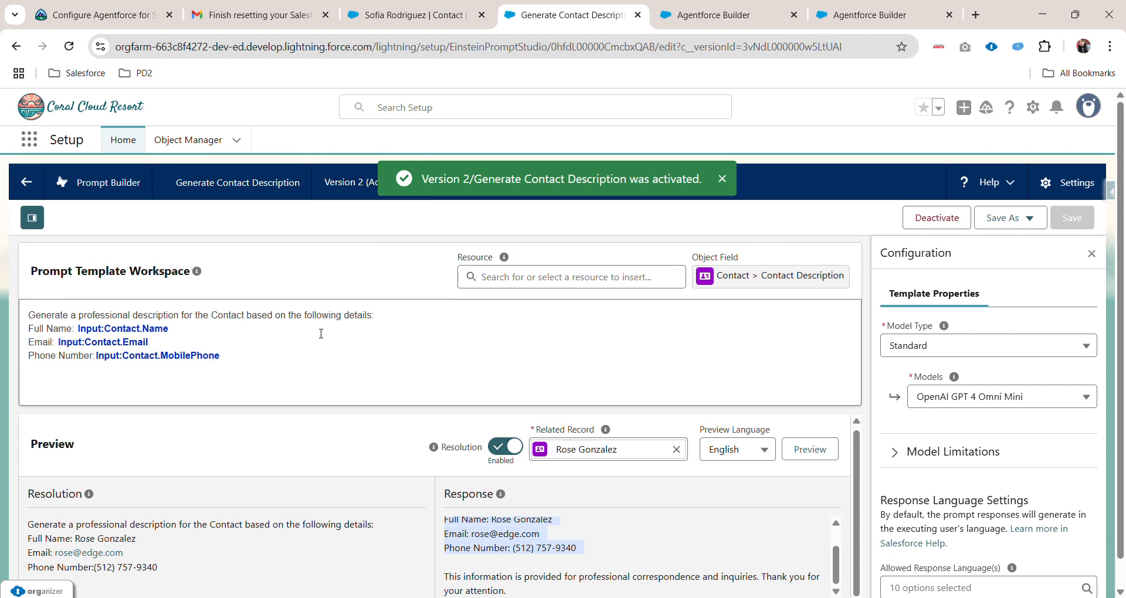
Switch to the open contact record and examine the text in its Description field.
click(410, 19)
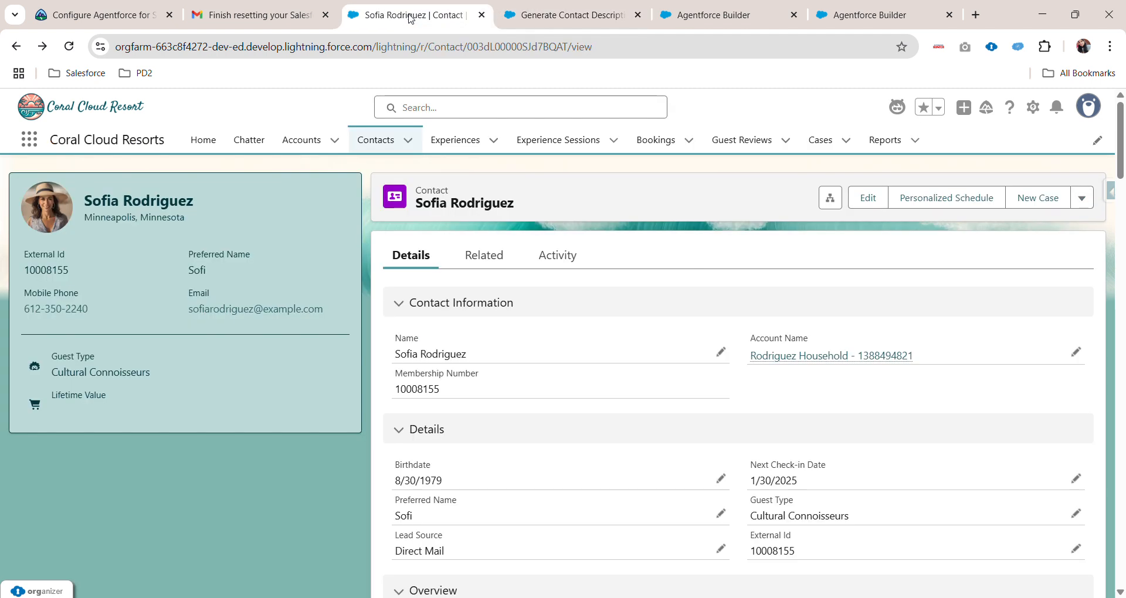
scroll(532, 297, down, 5)
scroll(533, 298, down, 2)
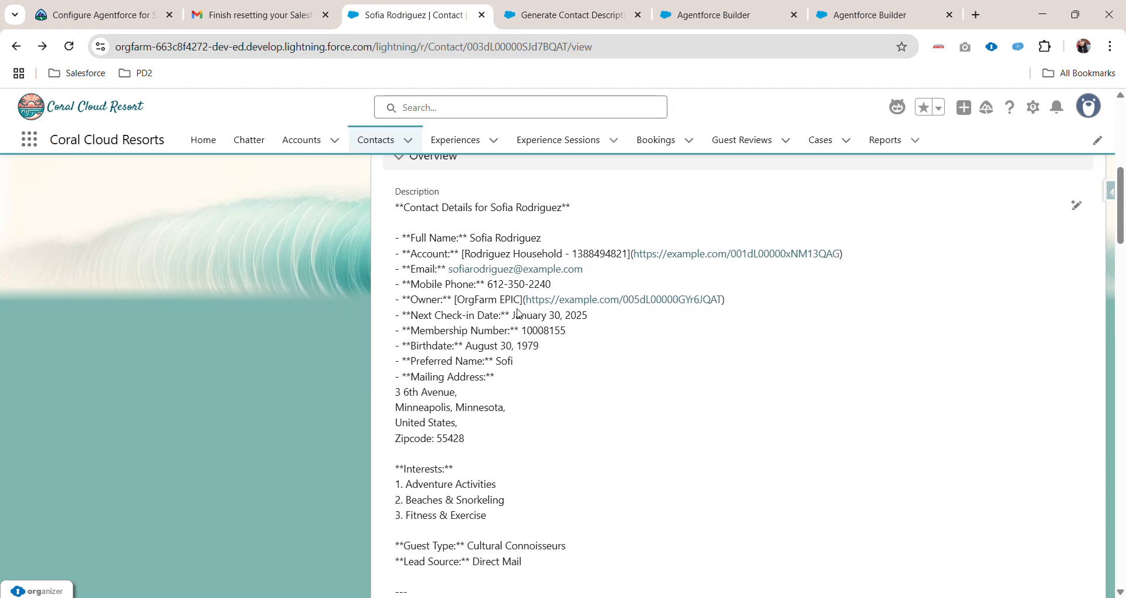
scroll(514, 308, up, 7)
Open the first contact in the Recently Viewed list and examine its Description field under Overview.
click(363, 144)
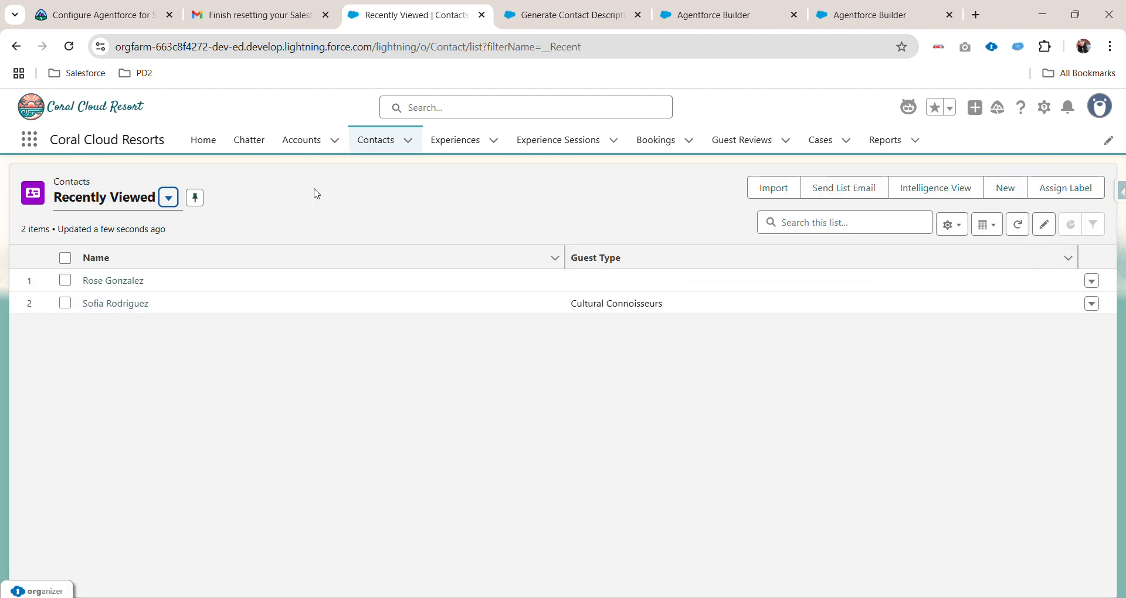
click(97, 281)
scroll(662, 370, down, 2)
scroll(683, 371, down, 5)
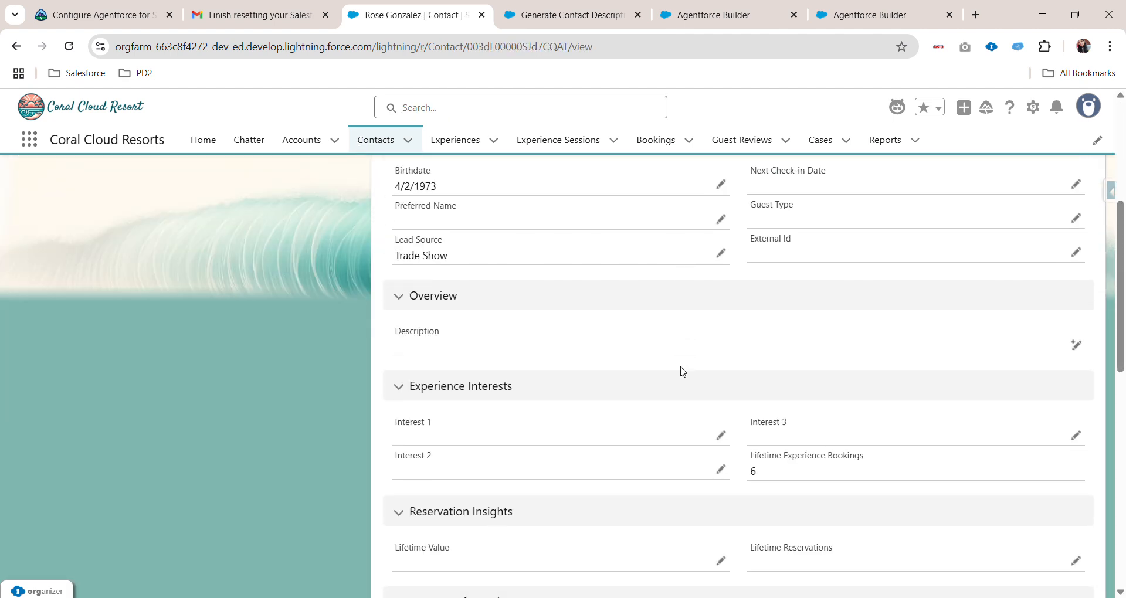
scroll(683, 371, up, 3)
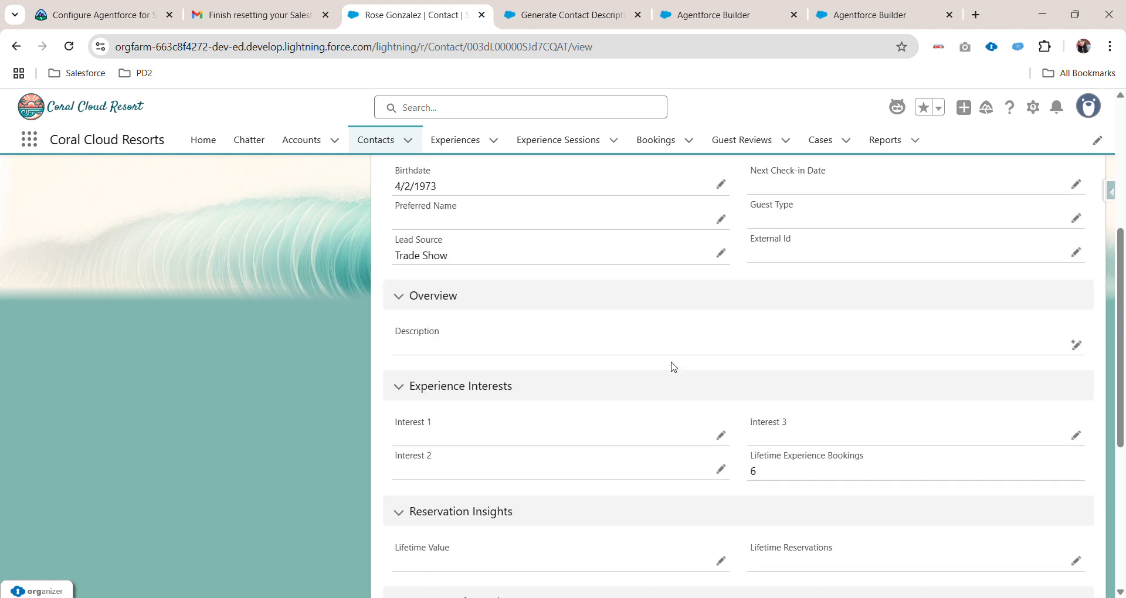
scroll(1049, 374, up, 1)
scroll(1050, 374, up, 3)
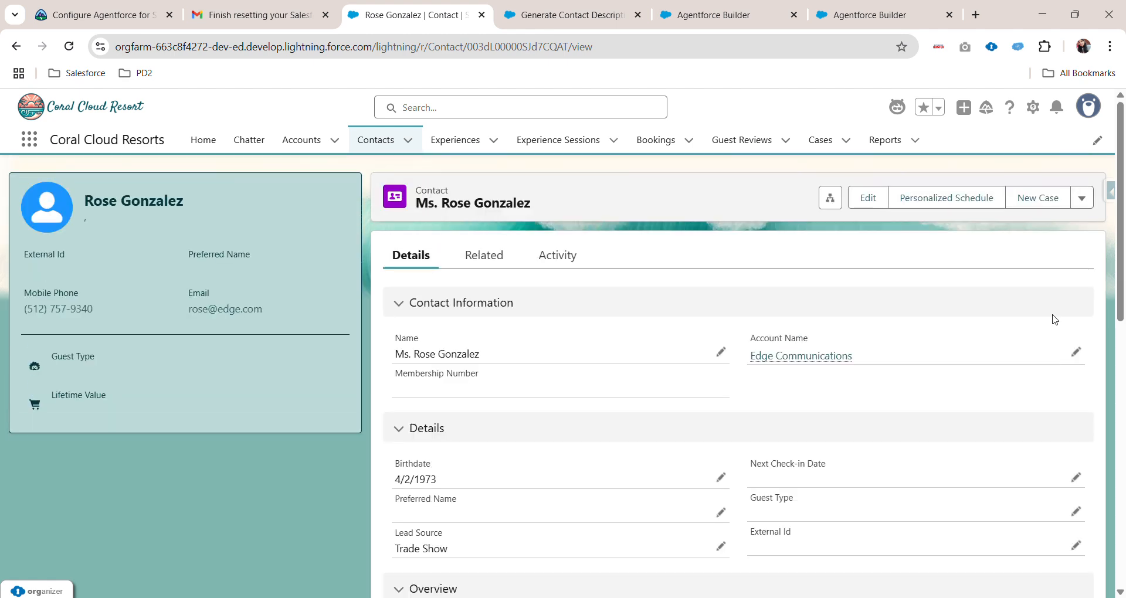
Edit the Contact Record Page to assign the Generate Contact Description prompt template to its Description field, and save the page.
click(1033, 107)
click(961, 293)
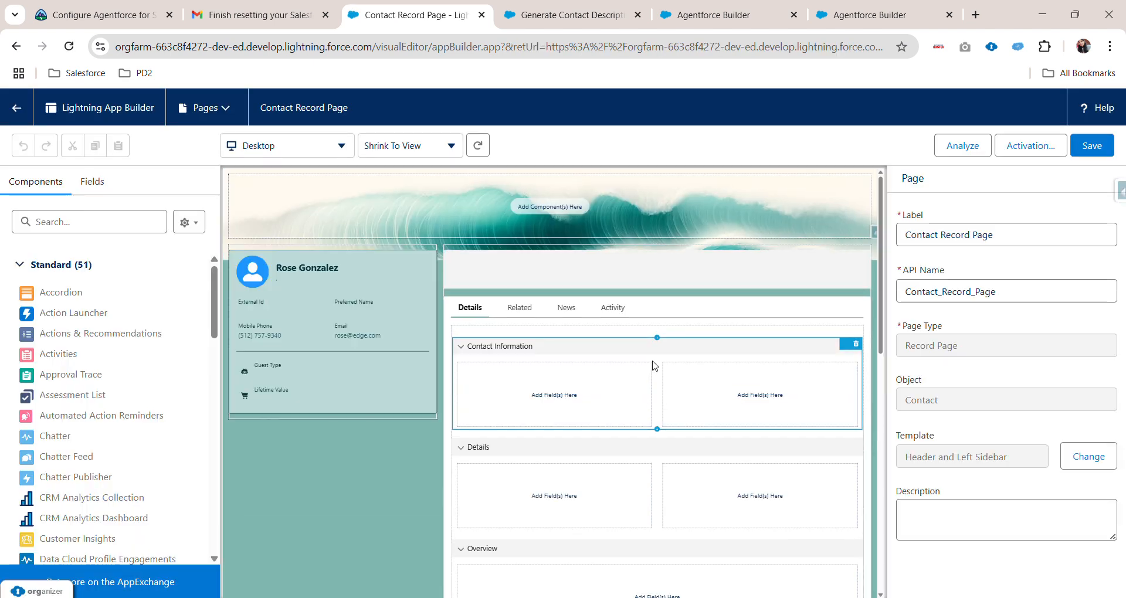
scroll(657, 362, down, 3)
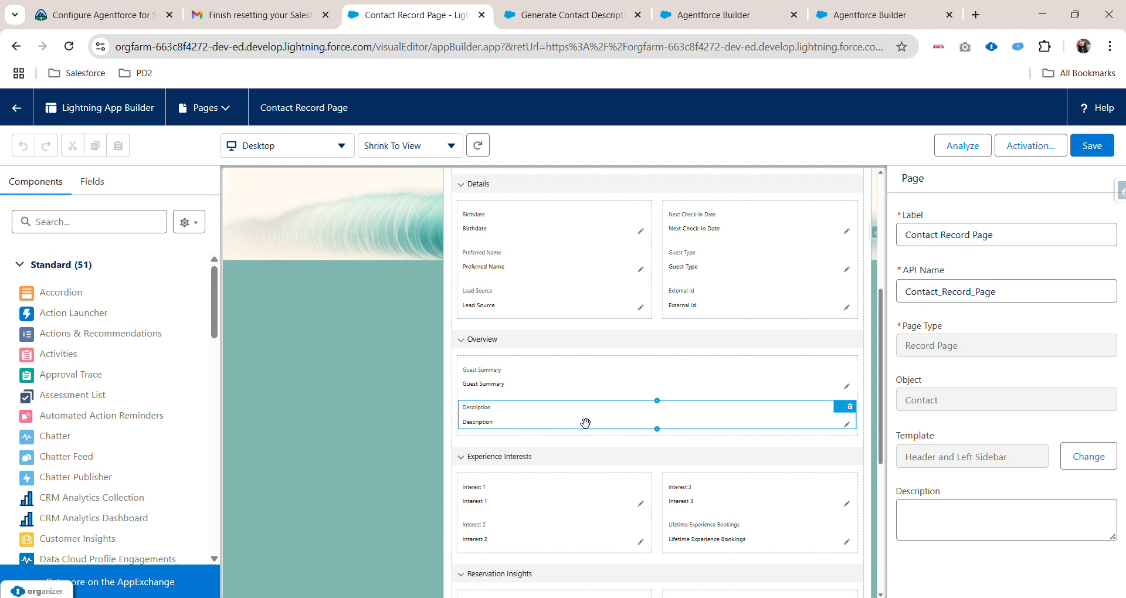
click(585, 422)
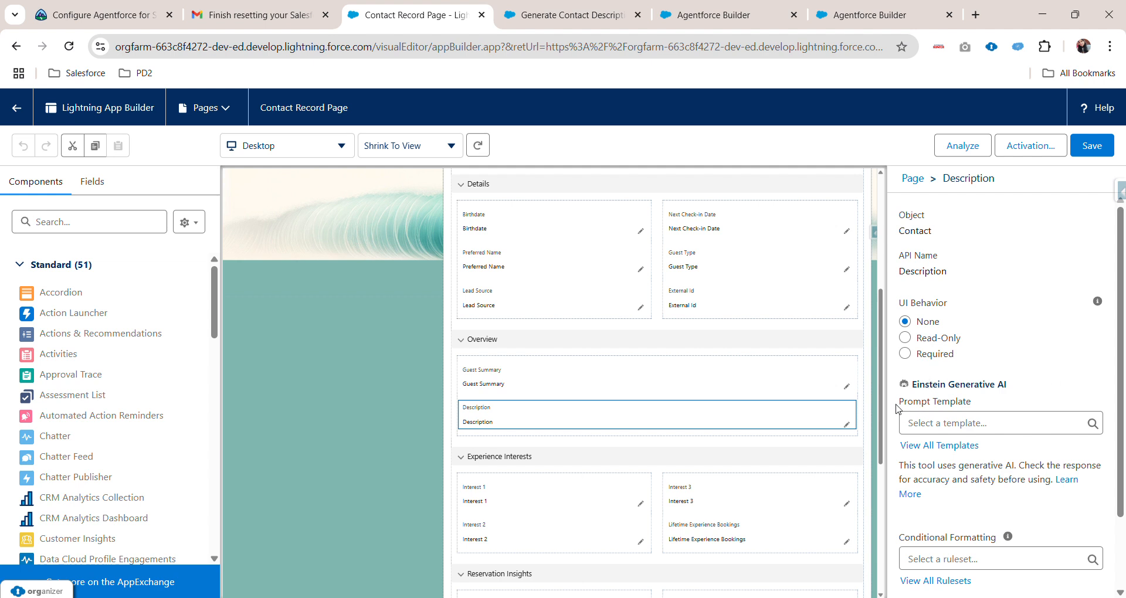
click(961, 424)
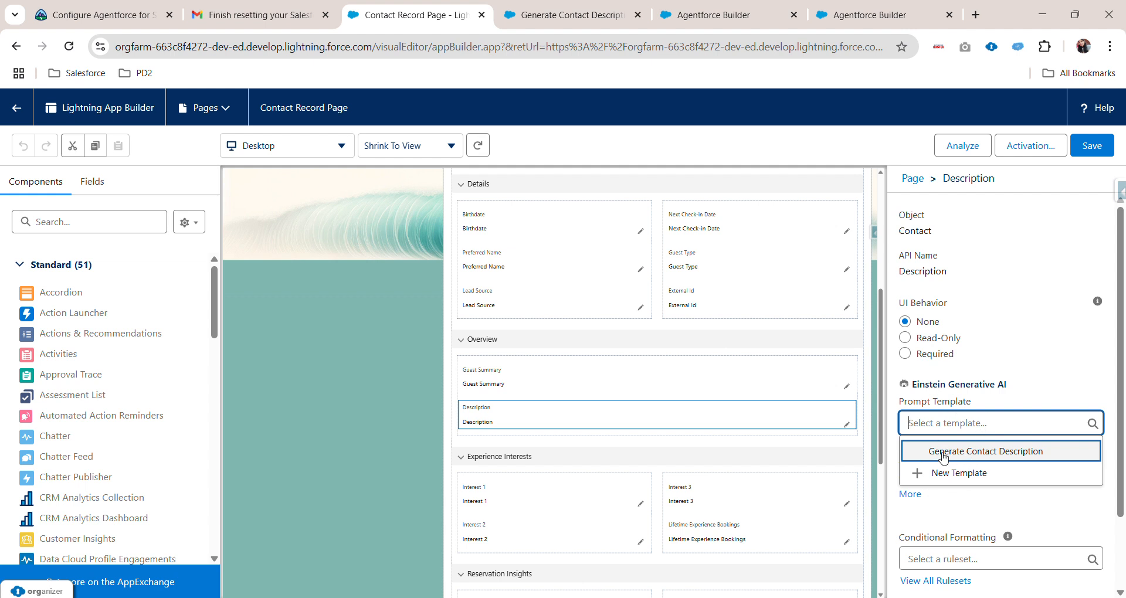
click(997, 453)
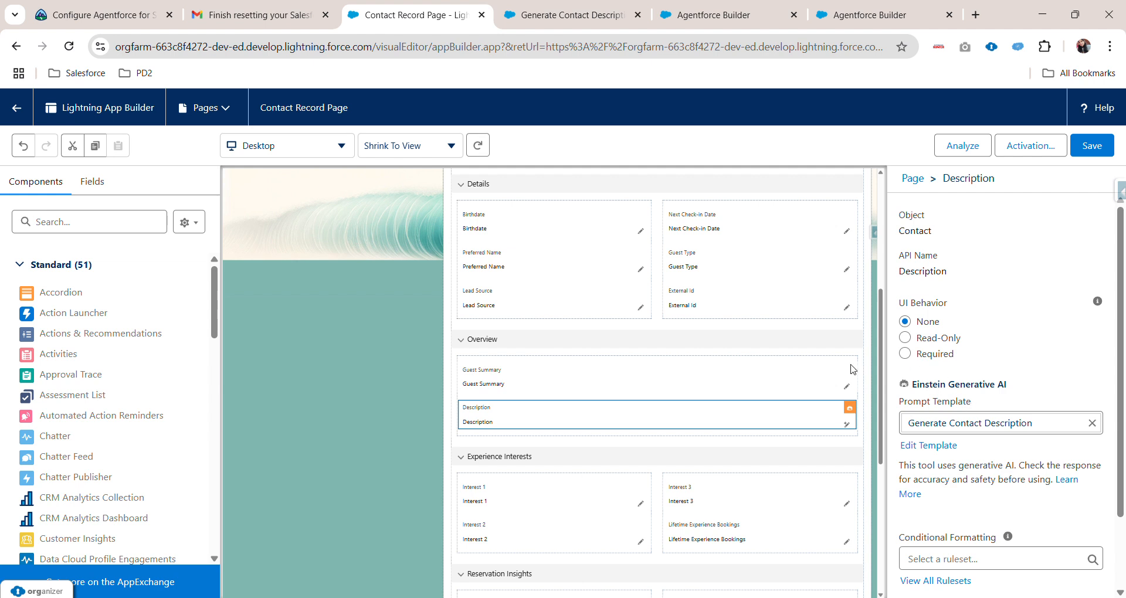
click(1104, 152)
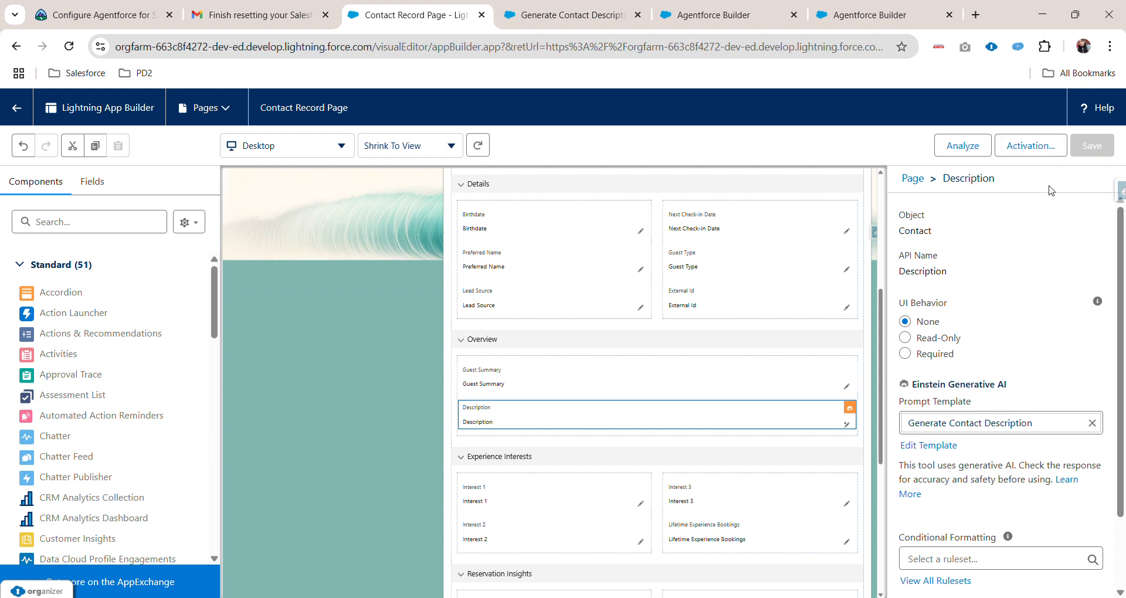
Review the Contact Record Page's org default activation and save the page again.
click(1039, 154)
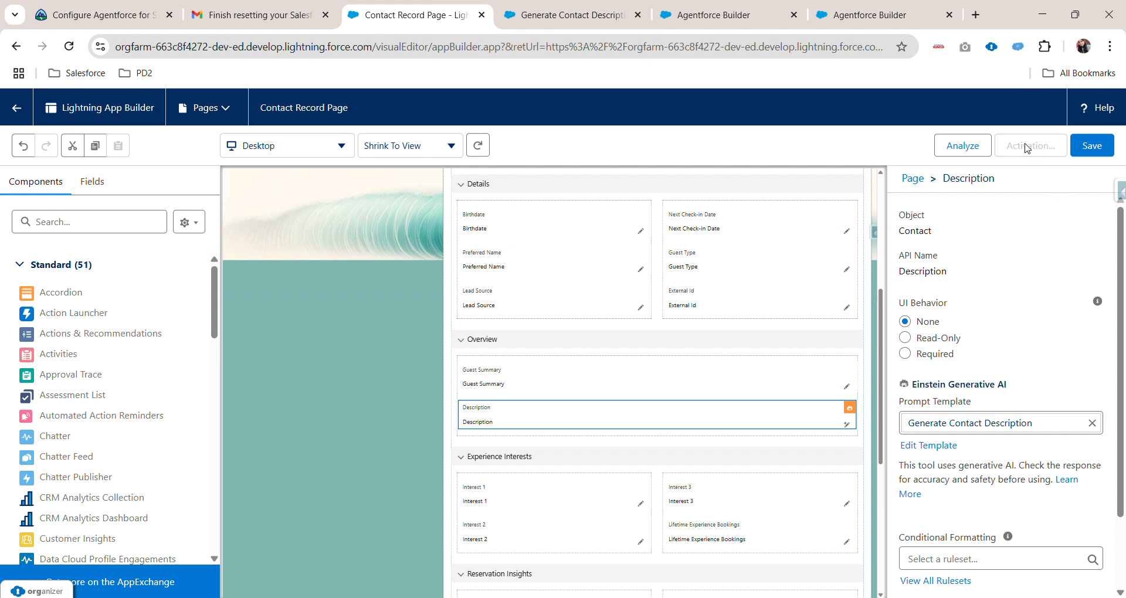
scroll(433, 295, down, 1)
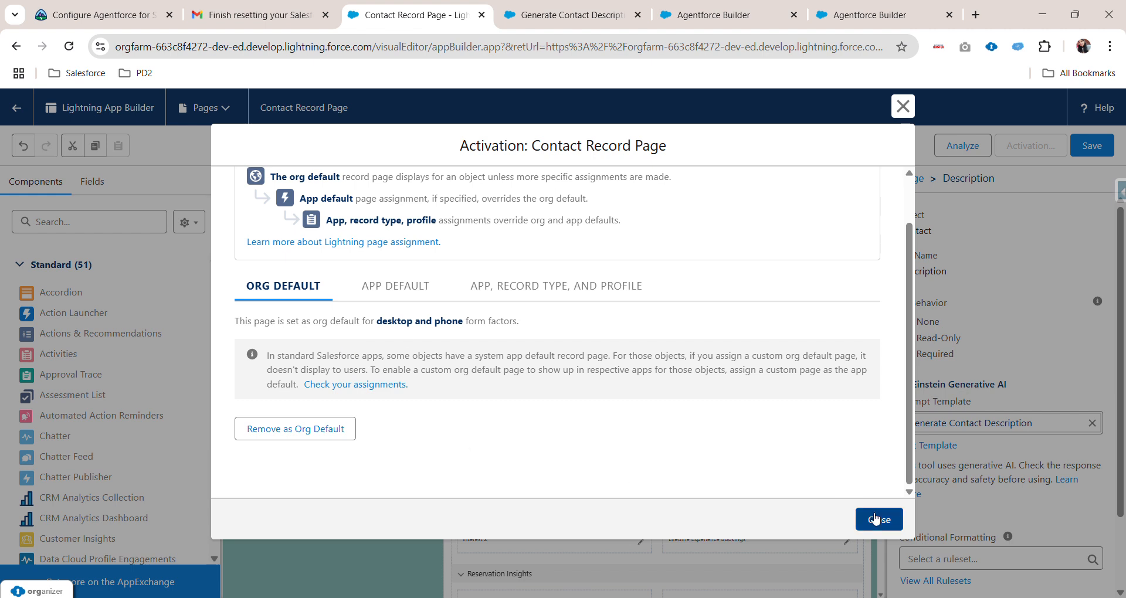
click(877, 522)
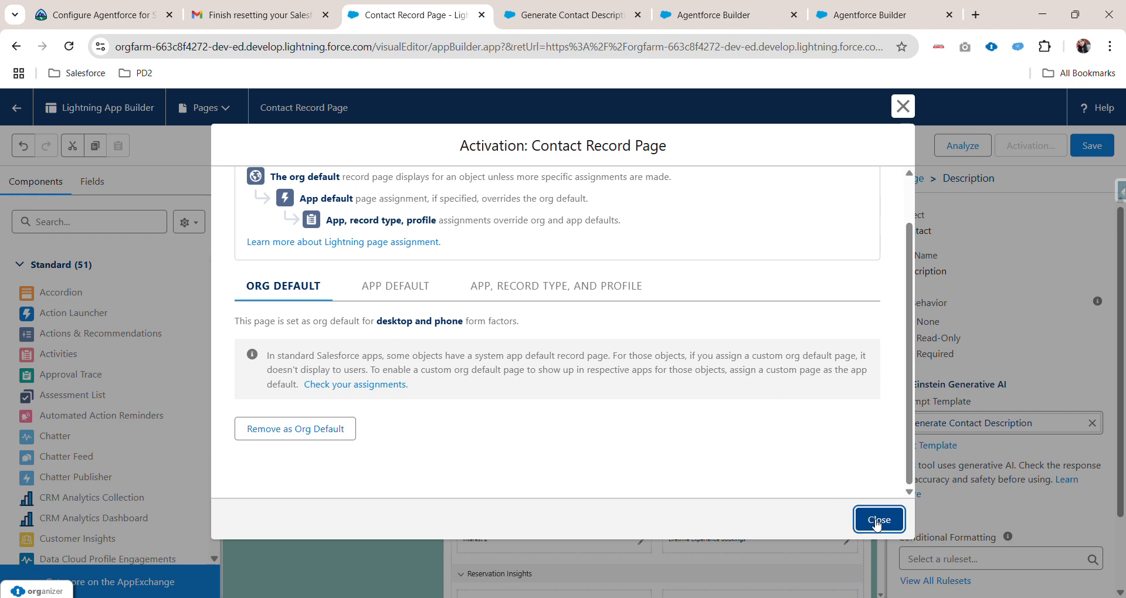
click(1097, 149)
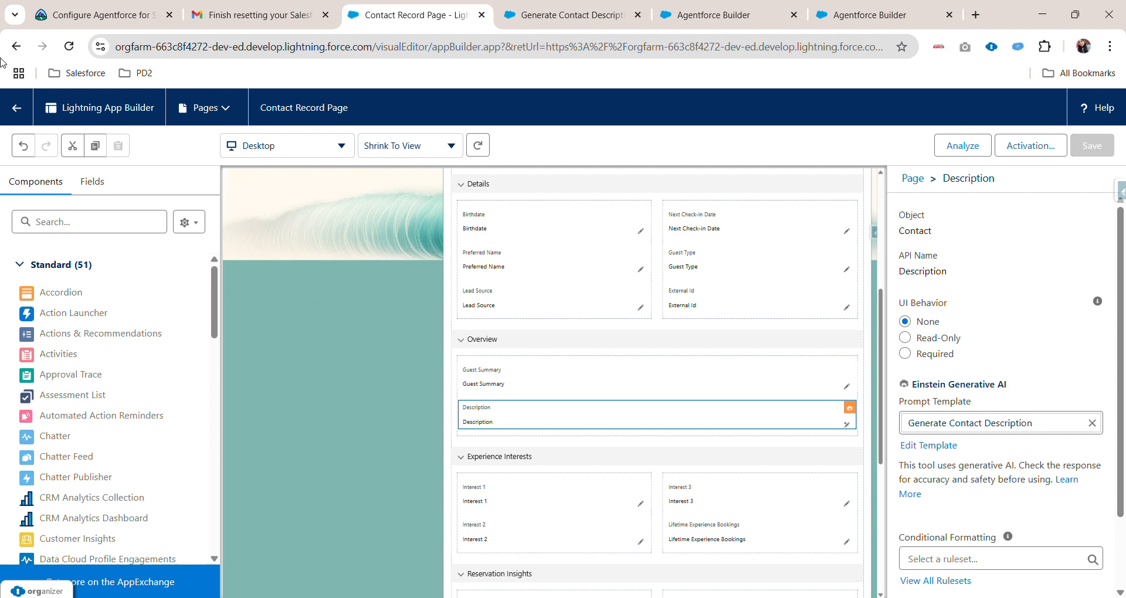
Return to the contact record, edit its Description field and try to generate the text with Einstein.
click(19, 109)
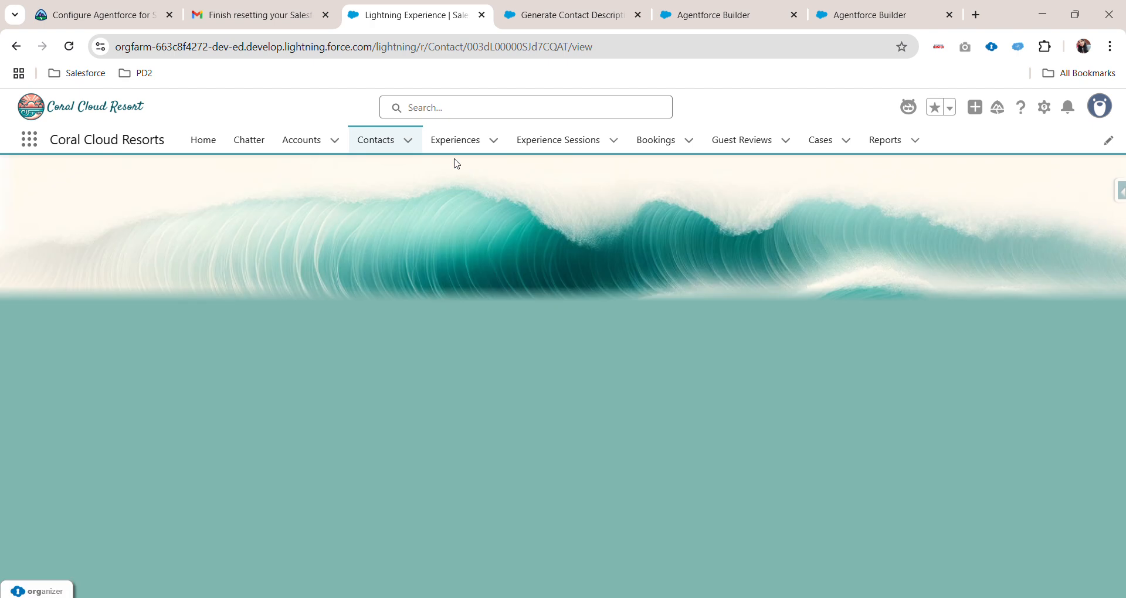
scroll(484, 280, down, 10)
scroll(523, 324, up, 5)
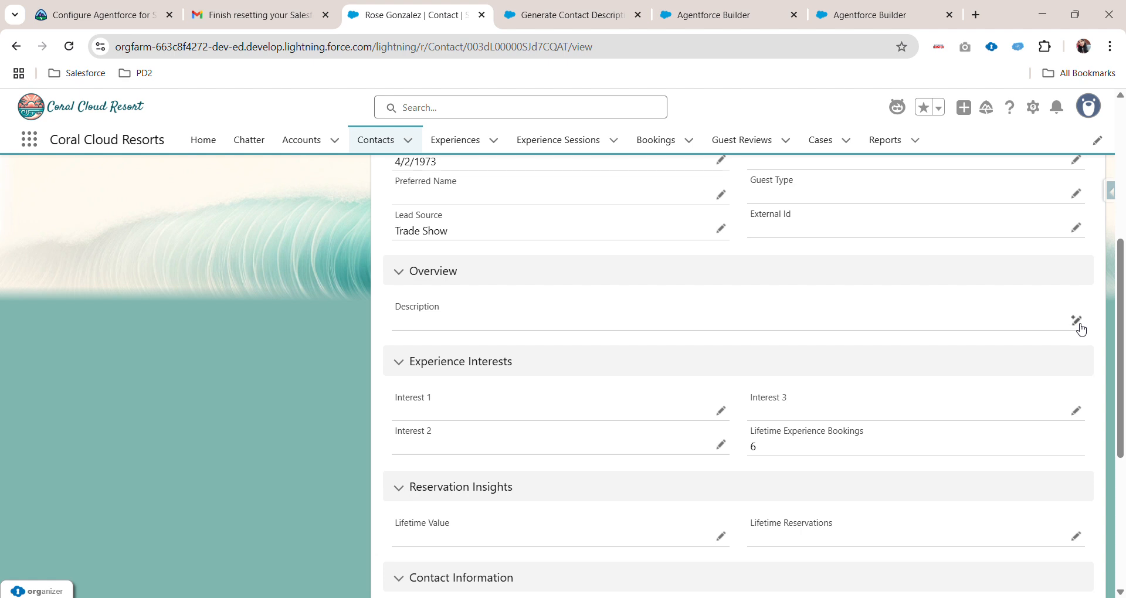
click(1078, 323)
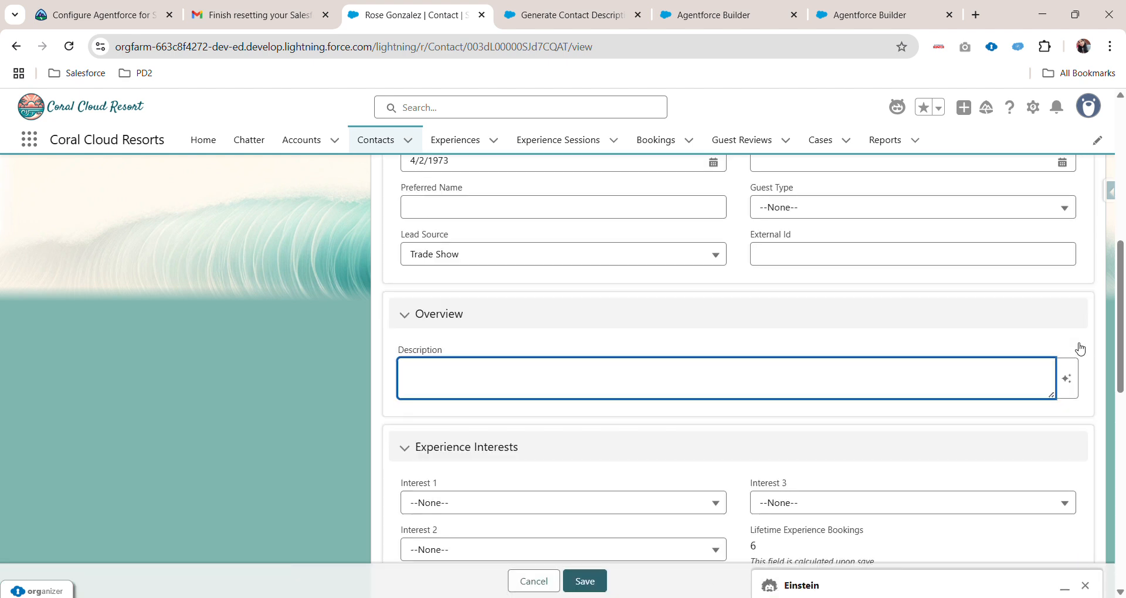
click(1068, 380)
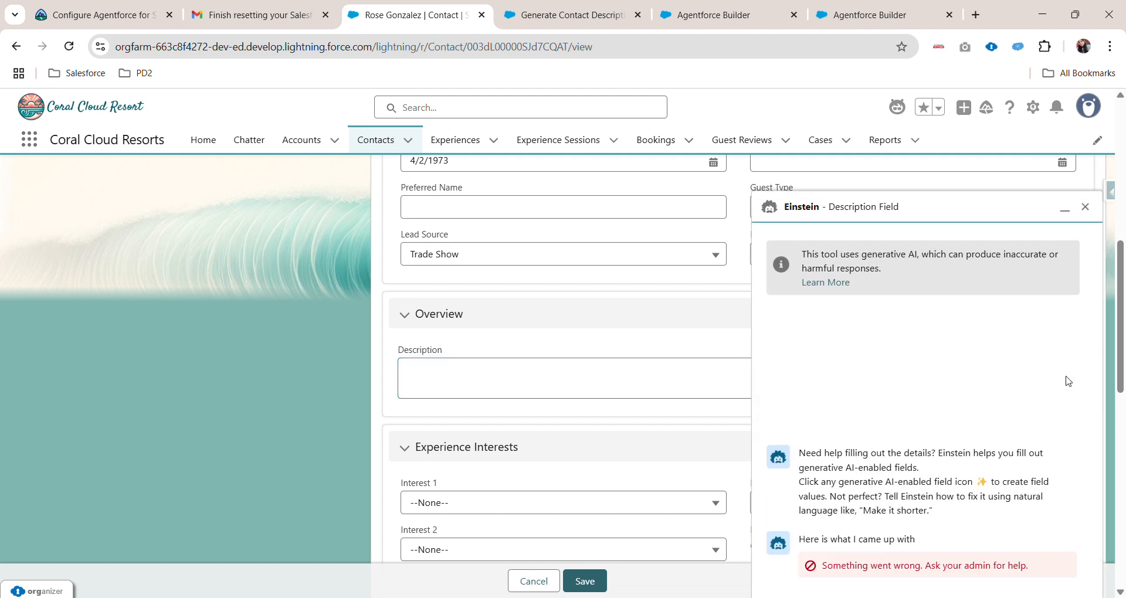
Dismiss the Einstein assistant, try generating the Description again, and close the assistant after reading its response.
scroll(1046, 386, down, 5)
scroll(1015, 423, up, 3)
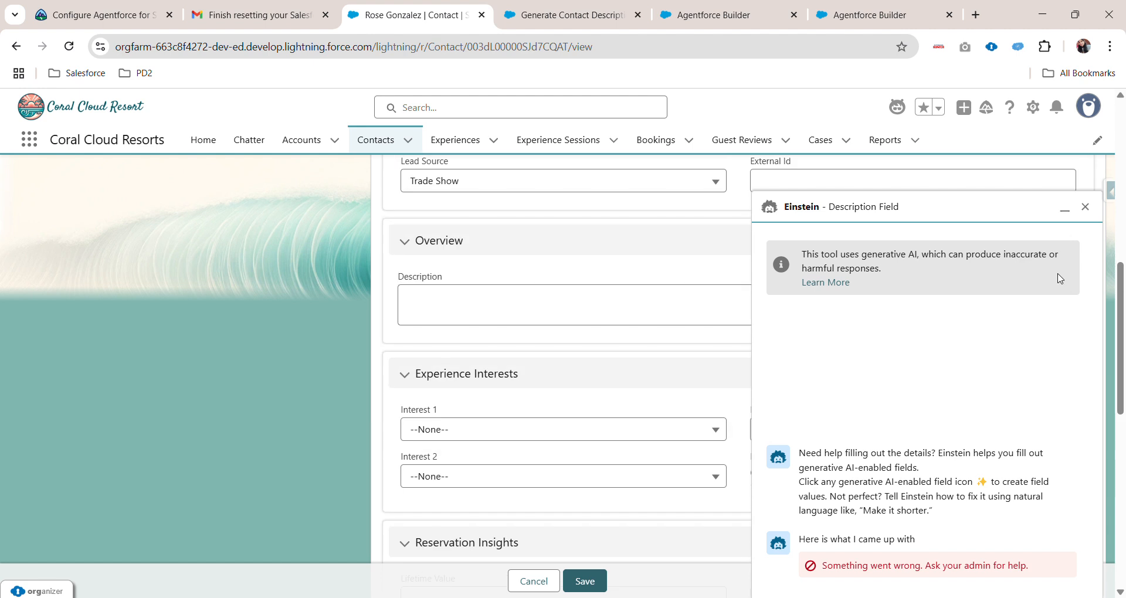
click(1090, 209)
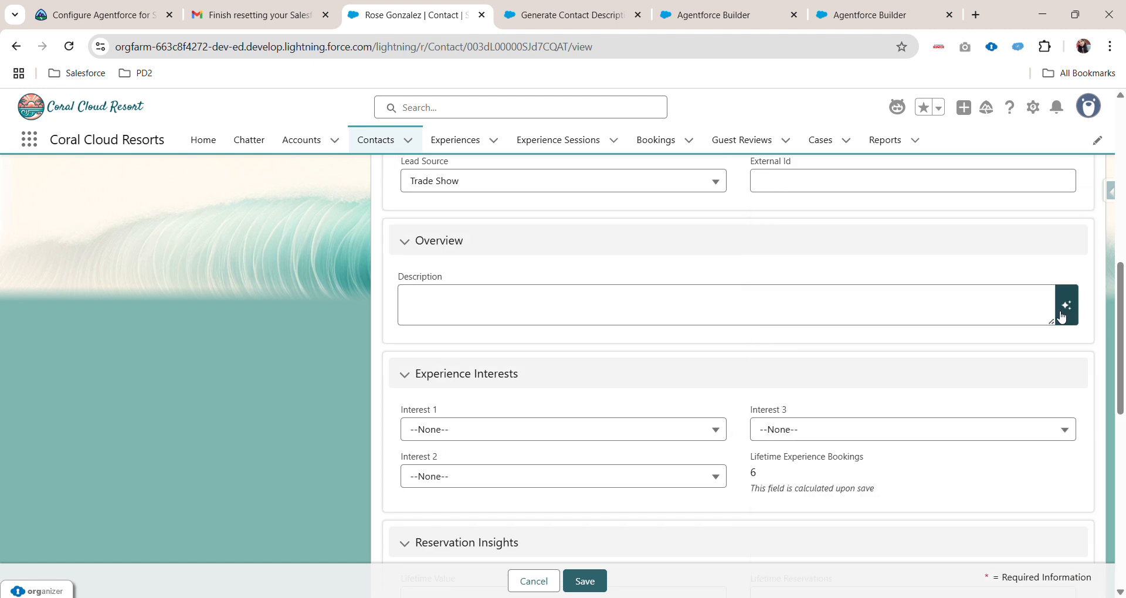
click(1059, 314)
scroll(938, 528, down, 5)
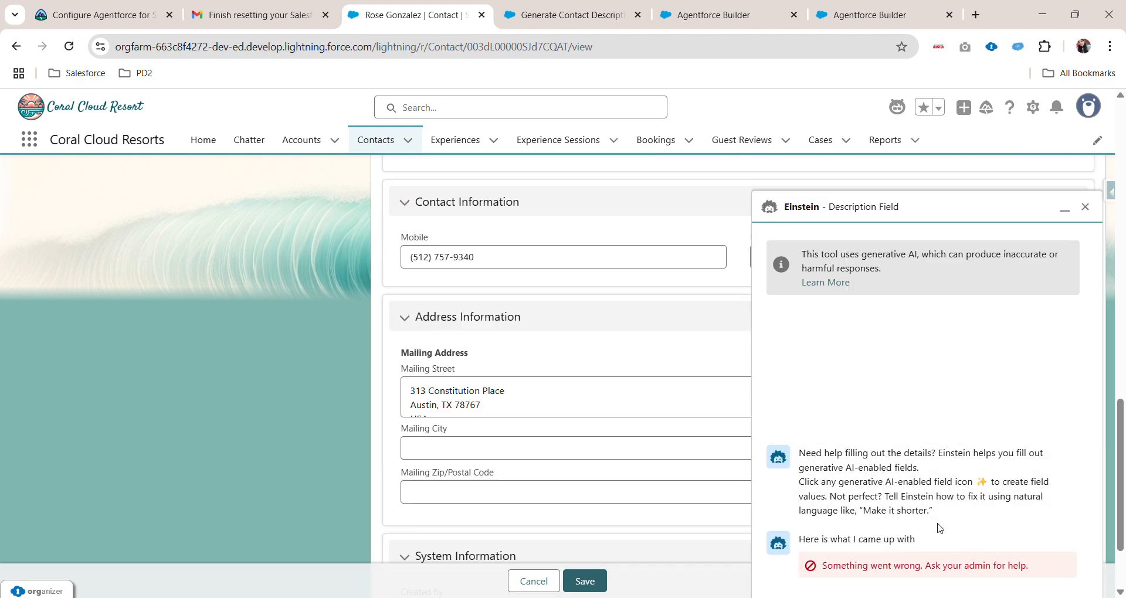
drag(932, 565, 1029, 566)
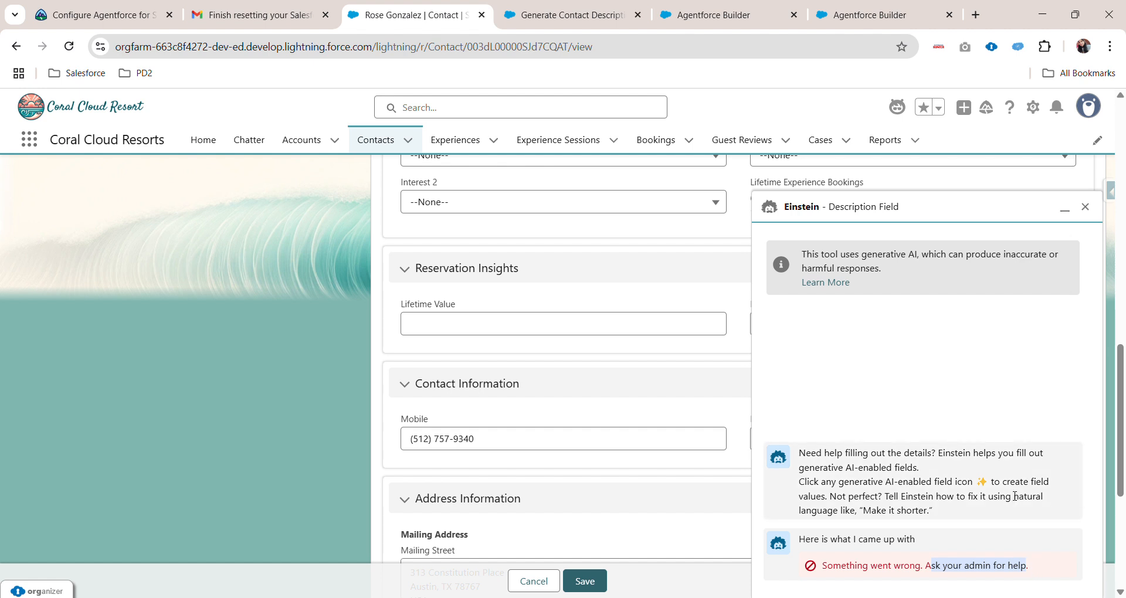
click(1085, 207)
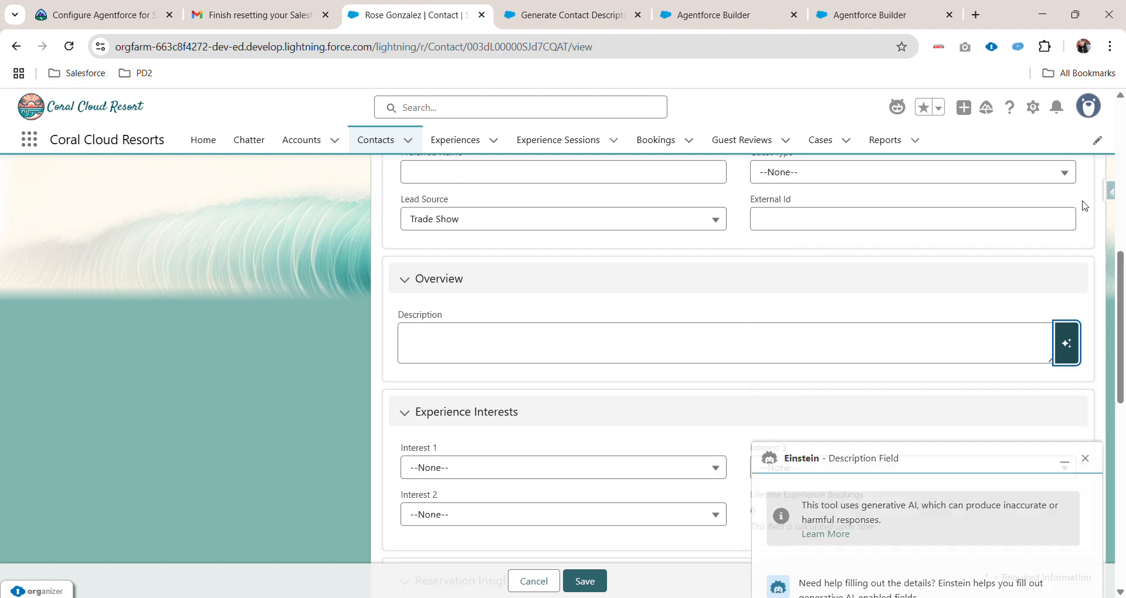
Reload the contact record, reopen the Description field for editing and request an Einstein-generated description.
click(69, 46)
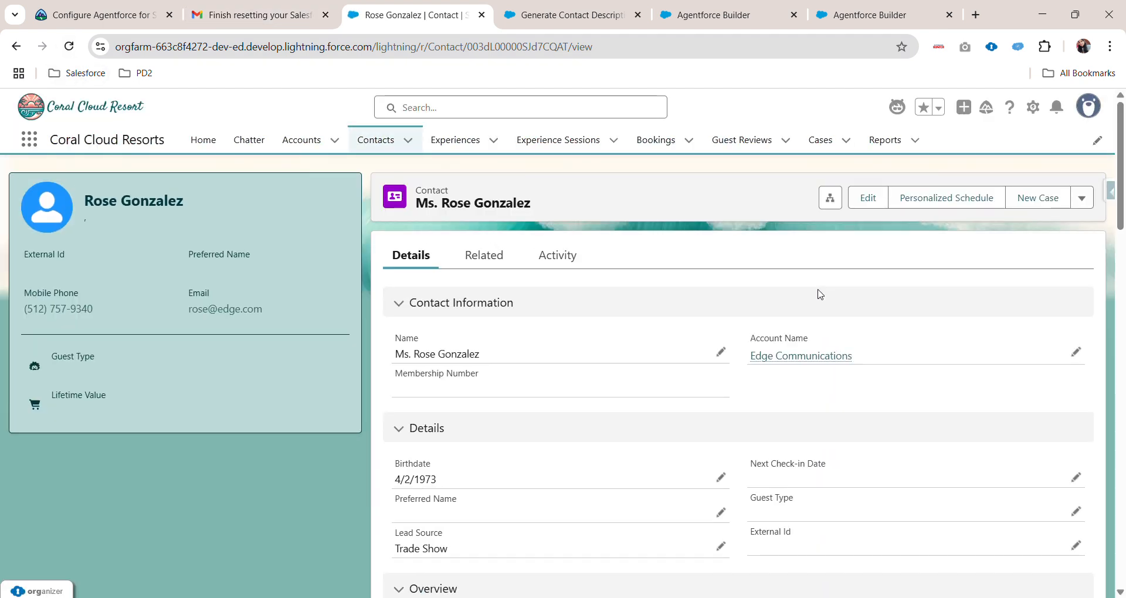
scroll(1065, 377, down, 10)
scroll(1060, 380, up, 2)
scroll(1058, 379, down, 3)
scroll(1064, 367, up, 8)
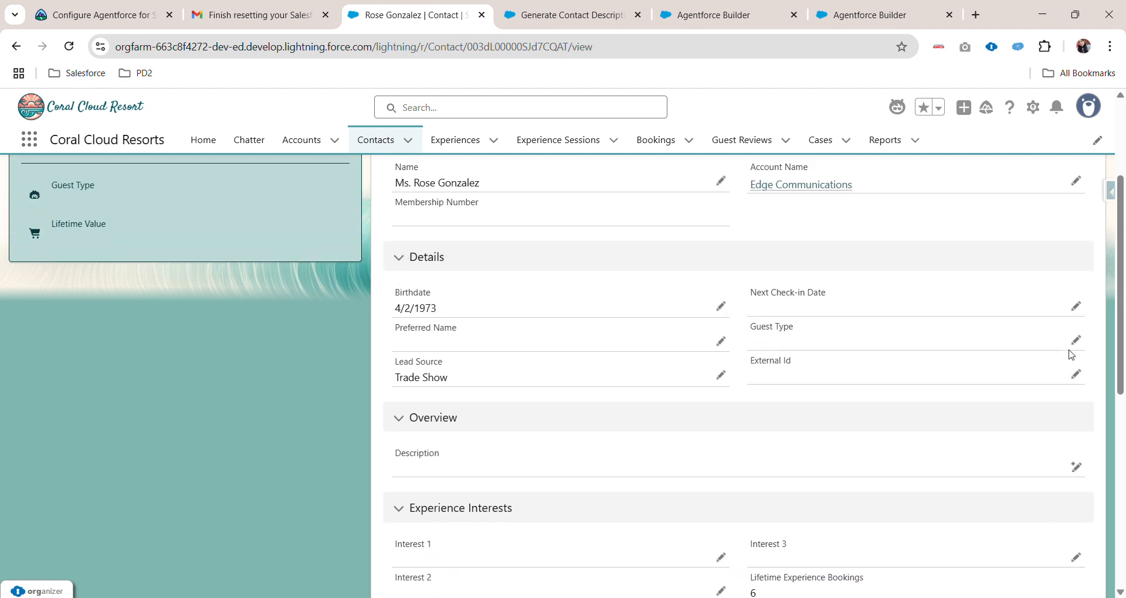
click(1076, 466)
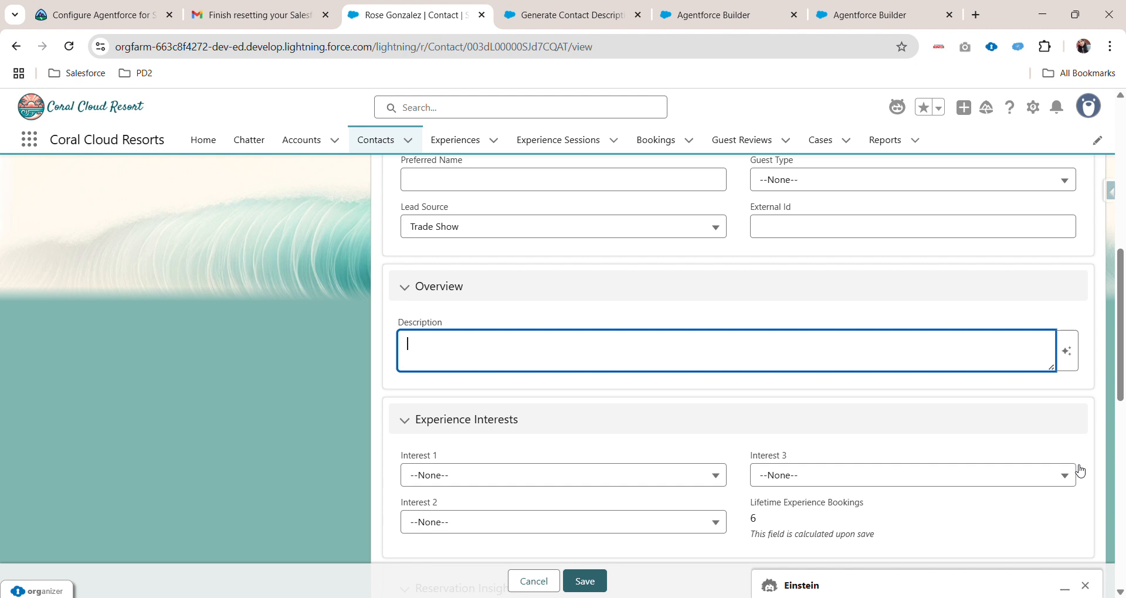
click(1066, 354)
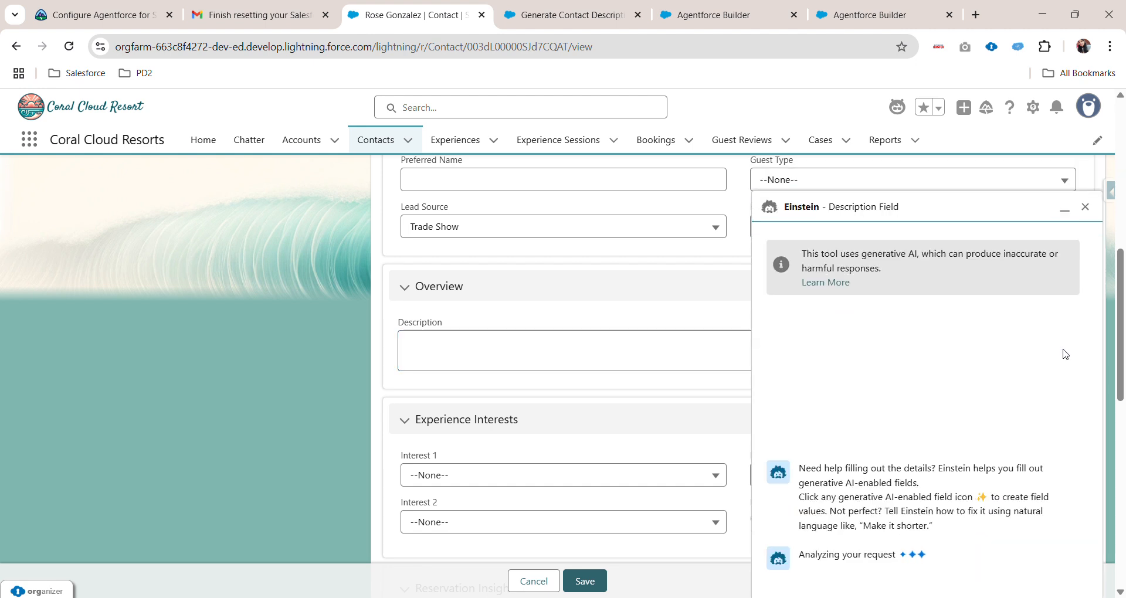
scroll(969, 372, down, 5)
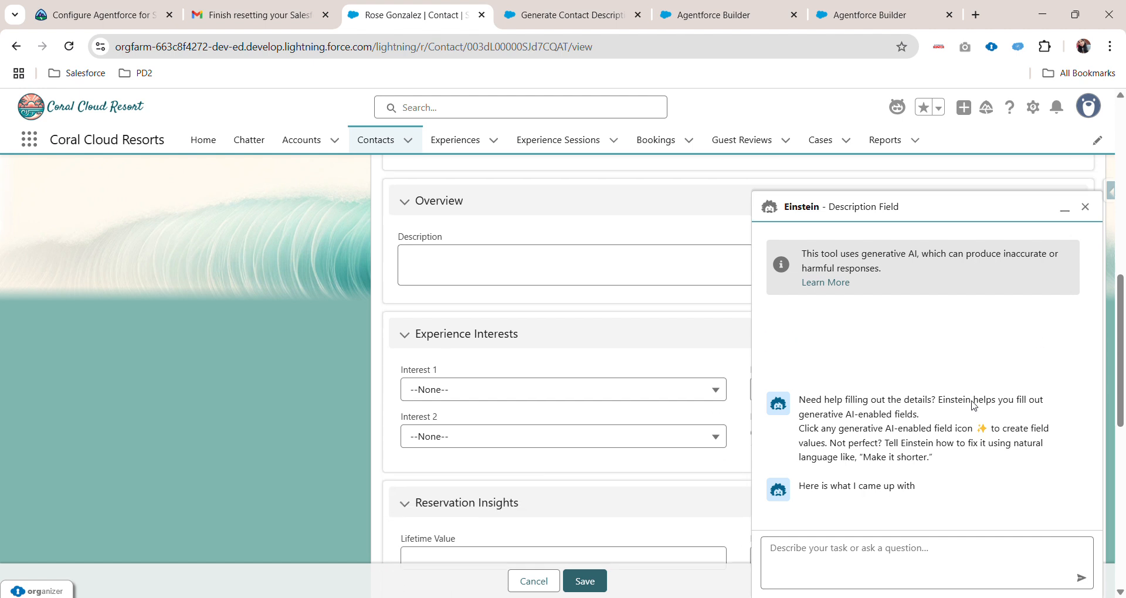
scroll(908, 385, up, 3)
scroll(912, 380, up, 1)
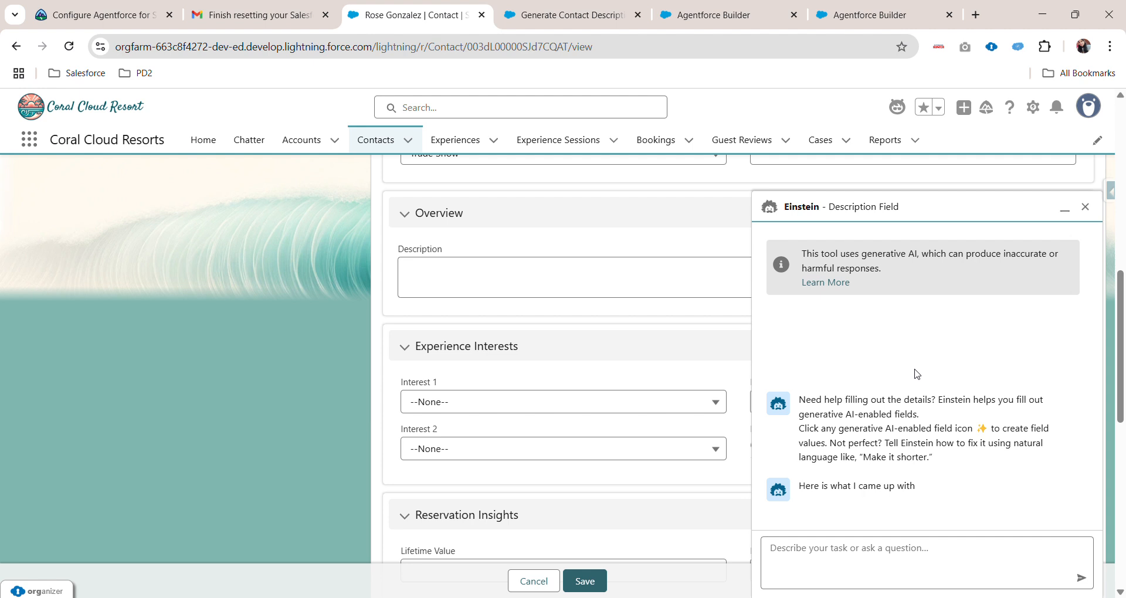
scroll(666, 307, up, 1)
scroll(868, 322, down, 2)
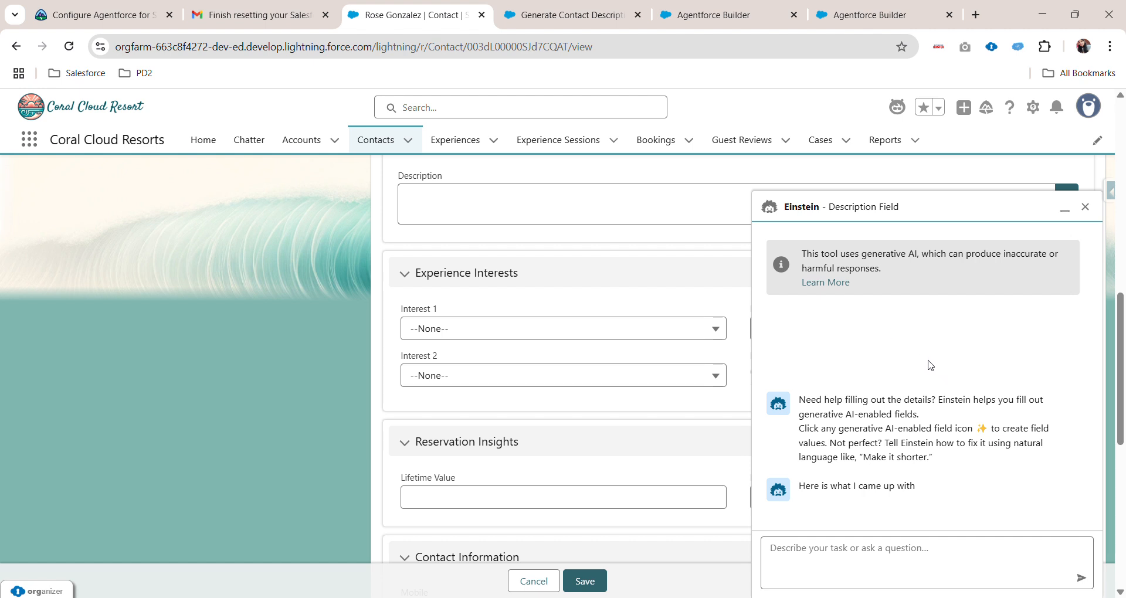
Insert Einstein's generated response into the contact's Description field and close the assistant.
scroll(642, 356, up, 2)
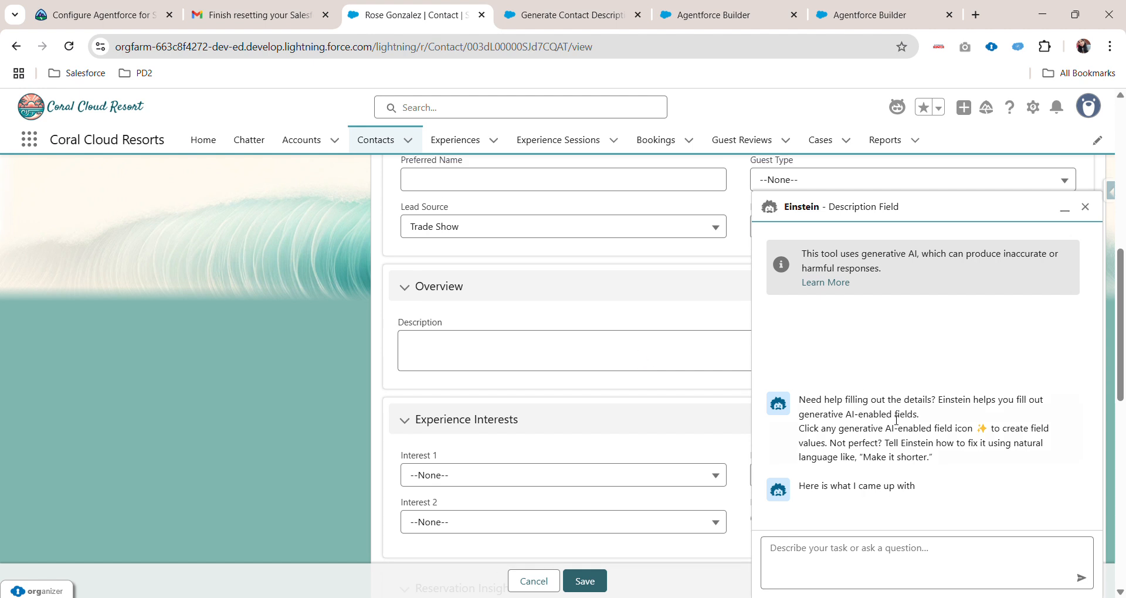
scroll(881, 405, down, 3)
scroll(1038, 589, up, 2)
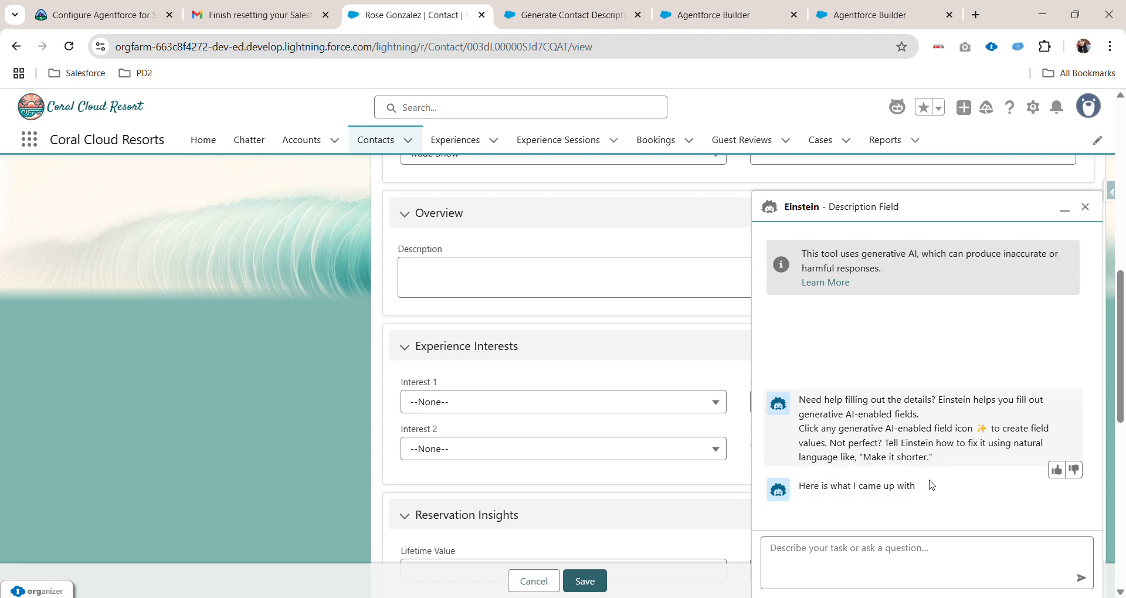
scroll(941, 534, down, 4)
scroll(1000, 480, up, 4)
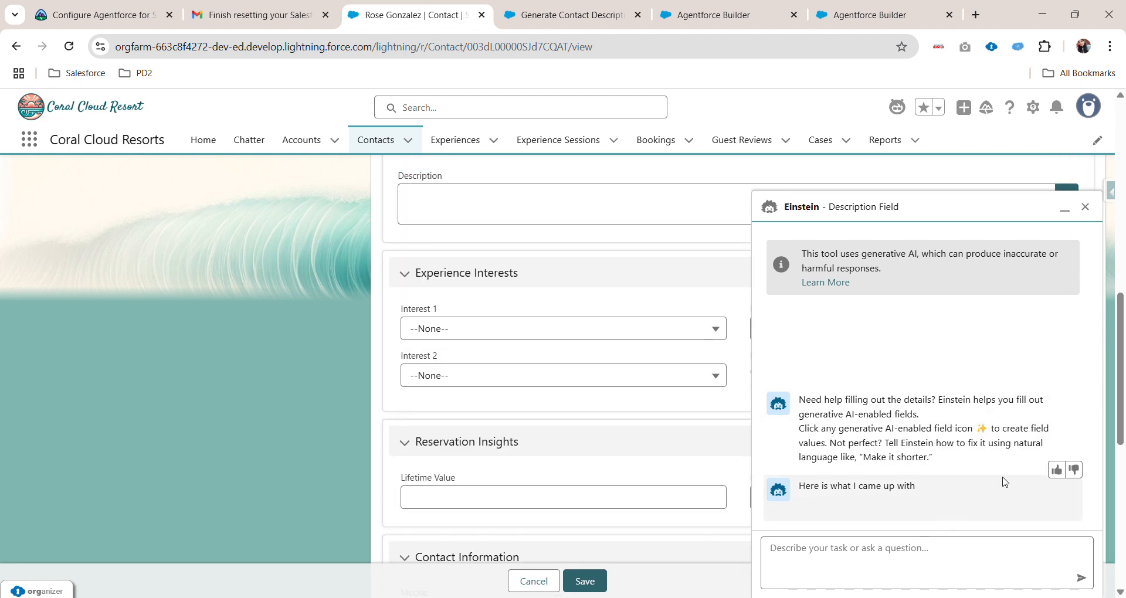
click(968, 565)
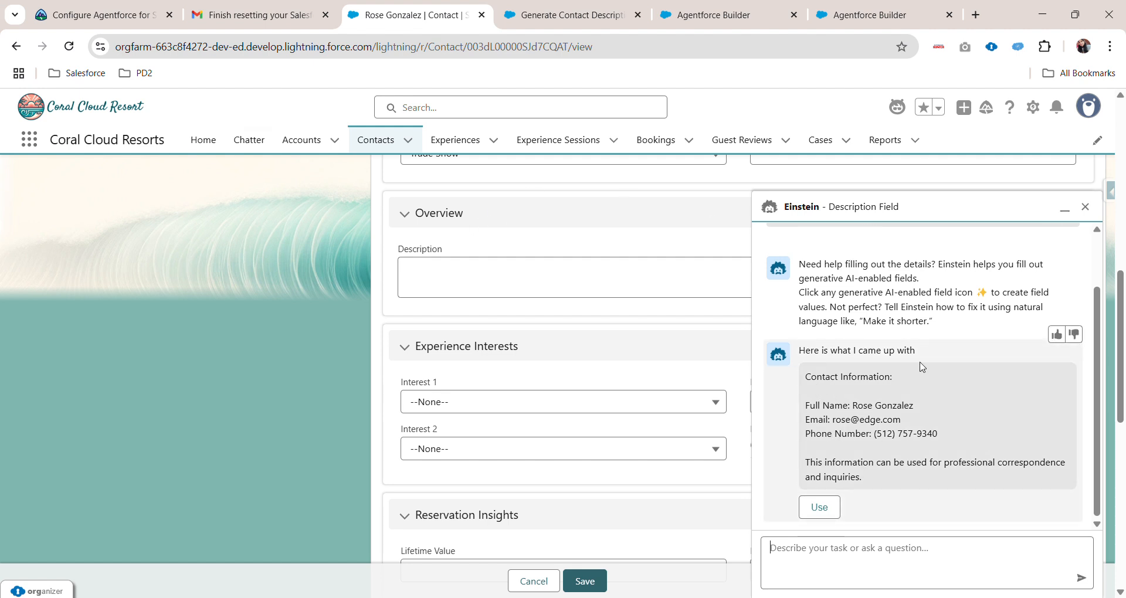
click(819, 507)
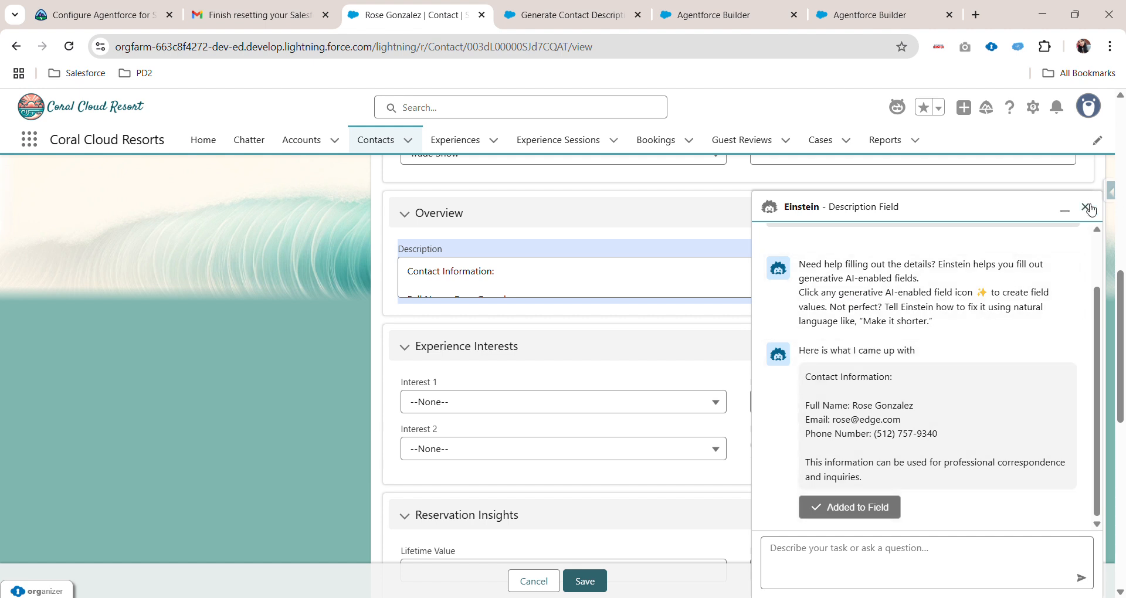
click(1087, 207)
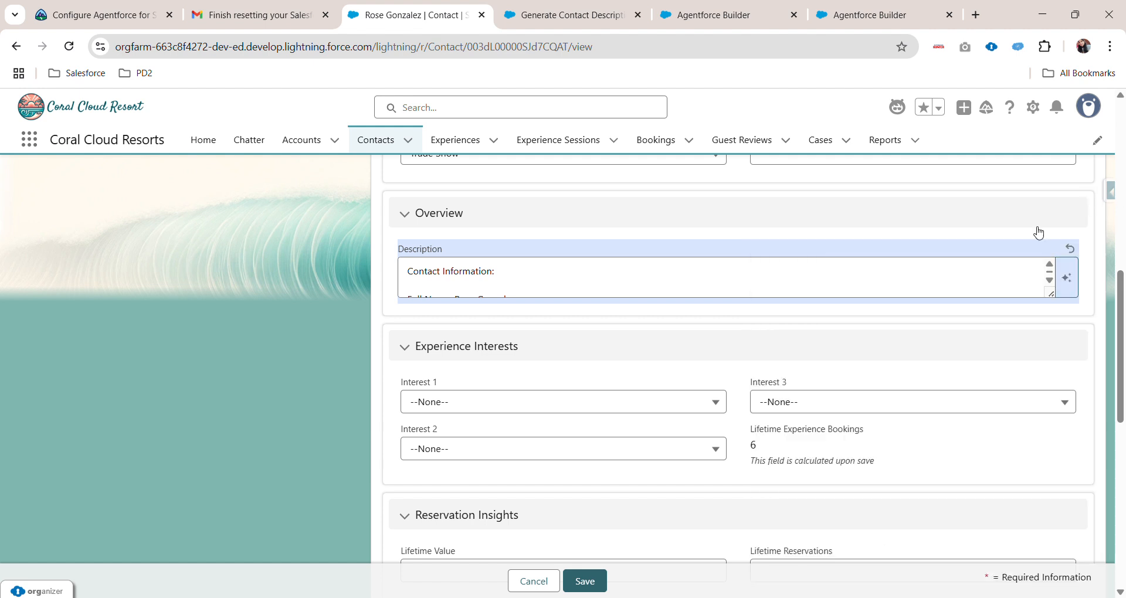
Enlarge the Description box to check the full generated text, save the contact and review the saved record.
drag(1051, 299, 1051, 405)
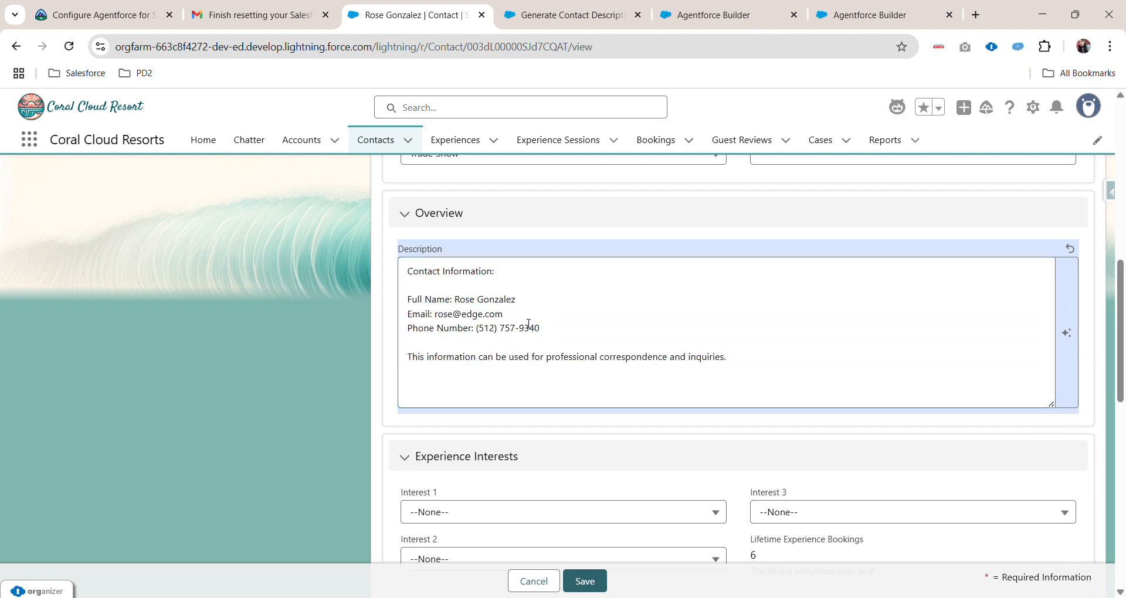
drag(410, 264, 774, 392)
scroll(600, 433, down, 1)
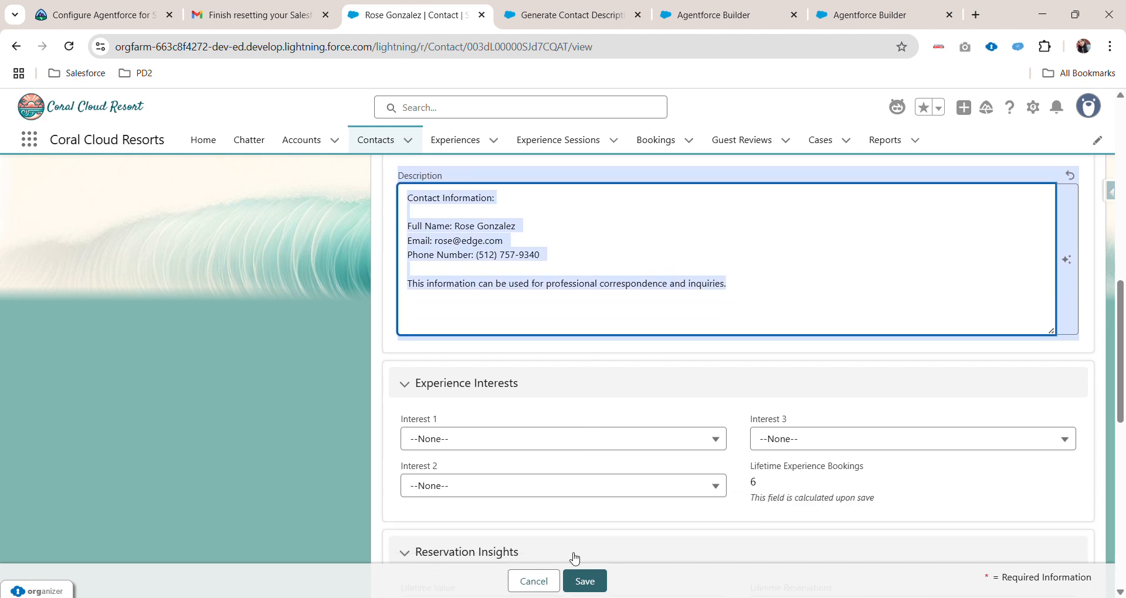
scroll(578, 569, up, 1)
click(585, 580)
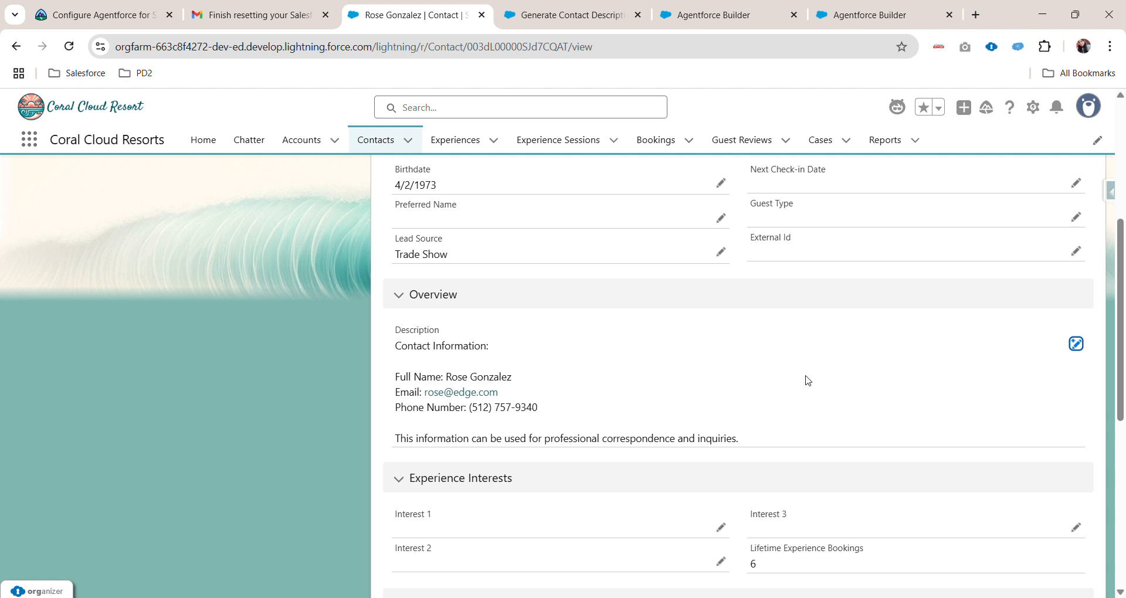
scroll(884, 373, up, 5)
scroll(918, 341, down, 1)
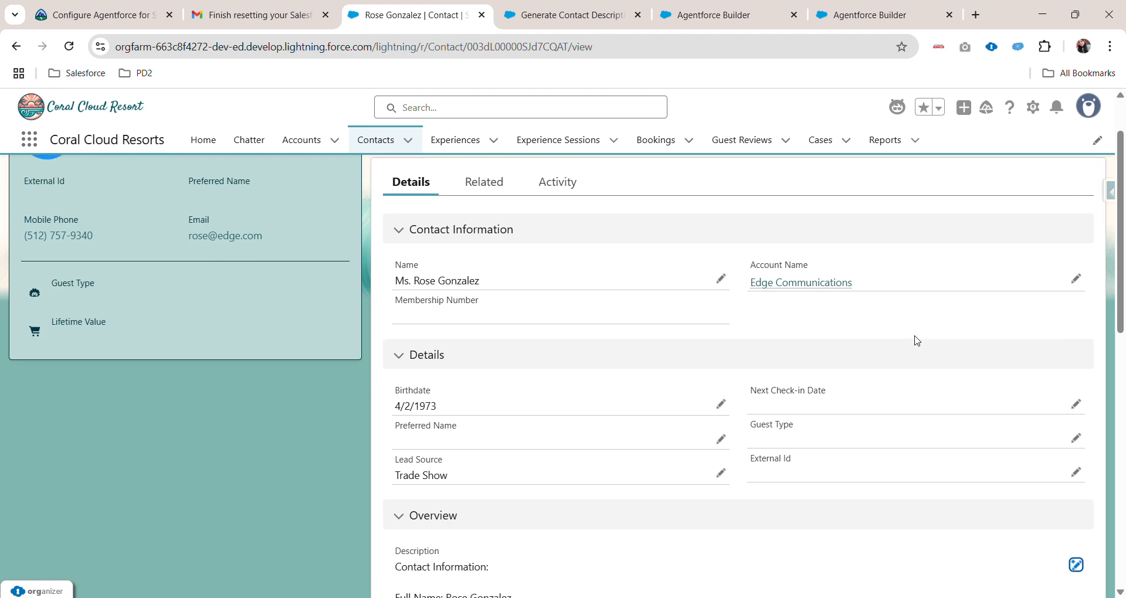